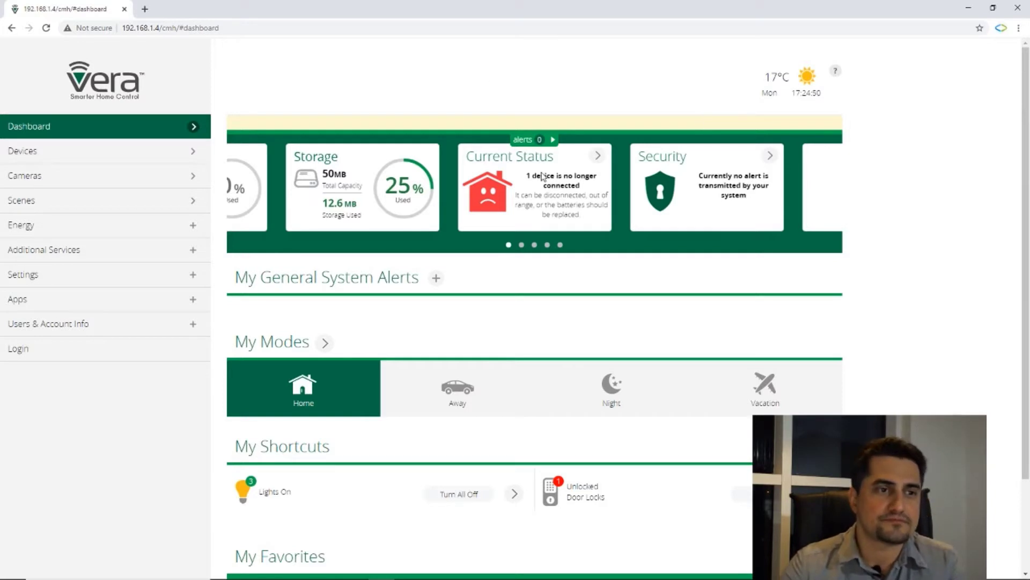
# Open the logic editor of the Program Logic Event Generator (PLEG) device from the device list.
pyautogui.click(116, 156)
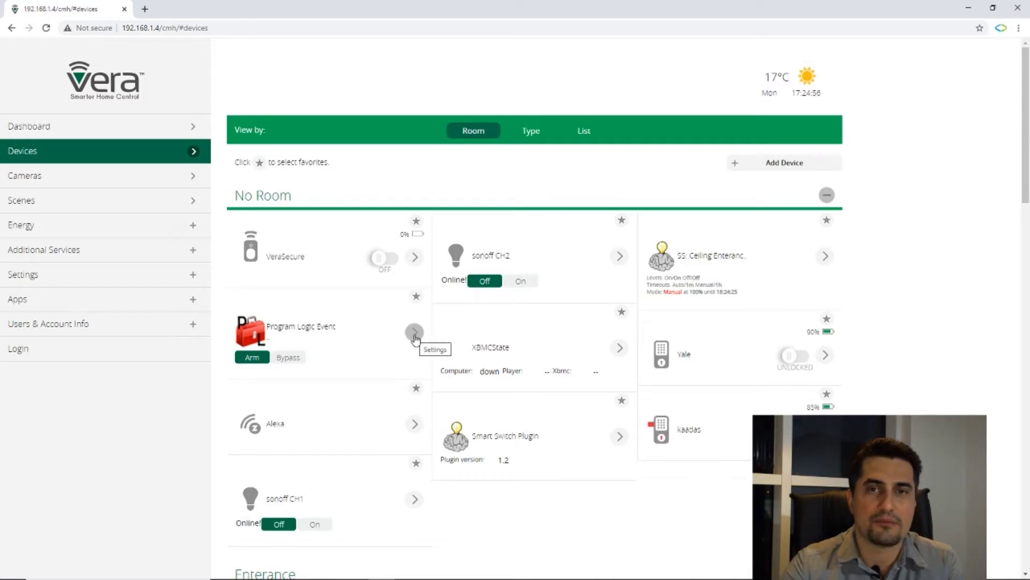
pyautogui.click(414, 335)
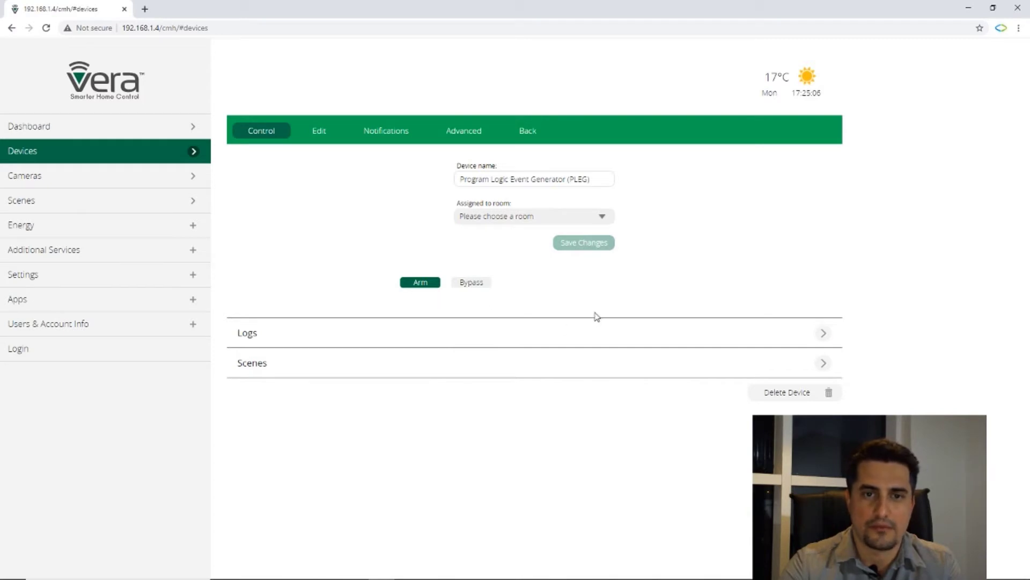
pyautogui.click(324, 134)
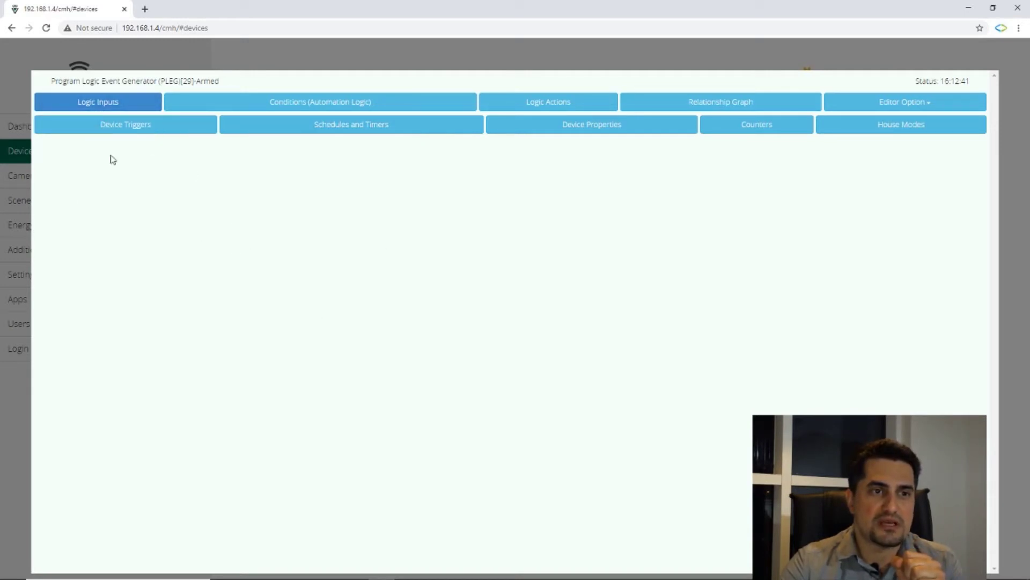
# Create a new device trigger in the logic inputs and name it _movment.
pyautogui.click(117, 134)
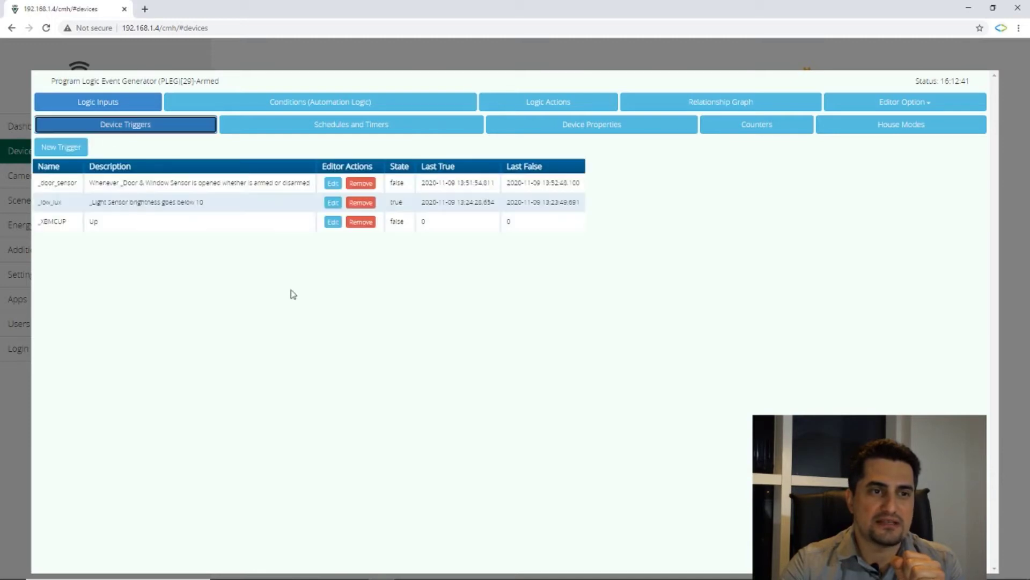
pyautogui.click(55, 148)
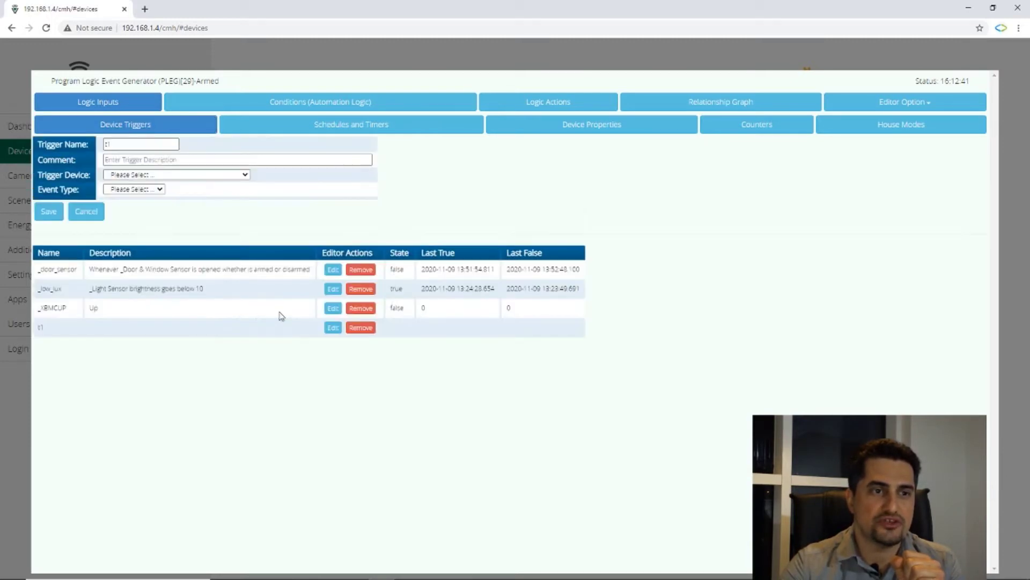
pyautogui.write('t1')
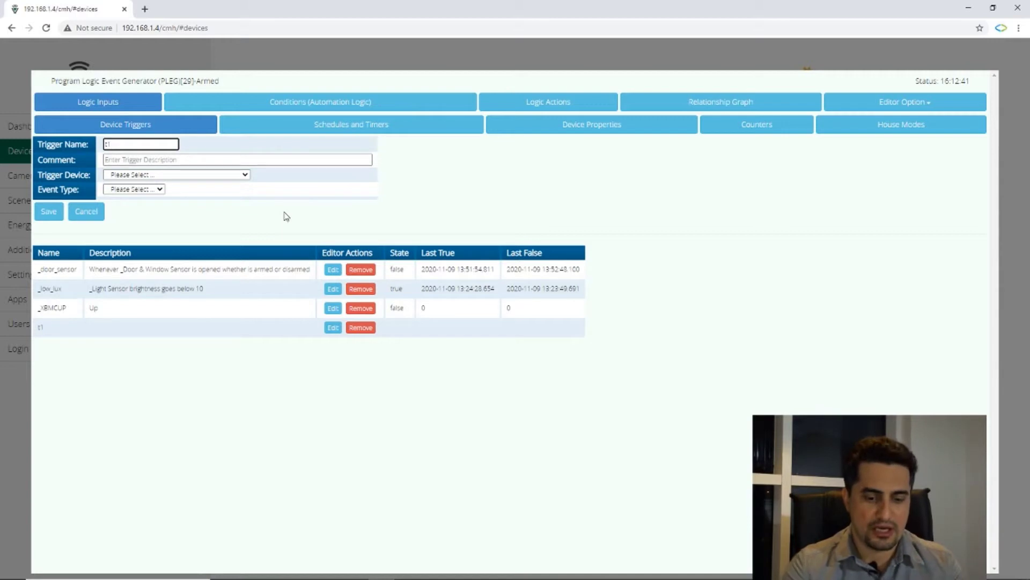
pyautogui.press('BackSpace')
pyautogui.press('BackSpace')
pyautogui.write('_')
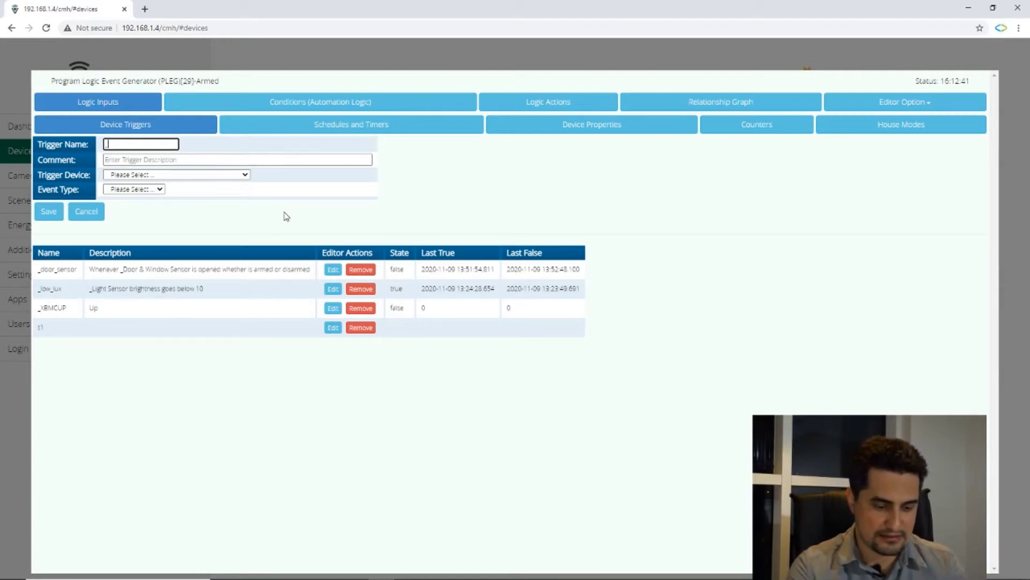
pyautogui.write('movment')
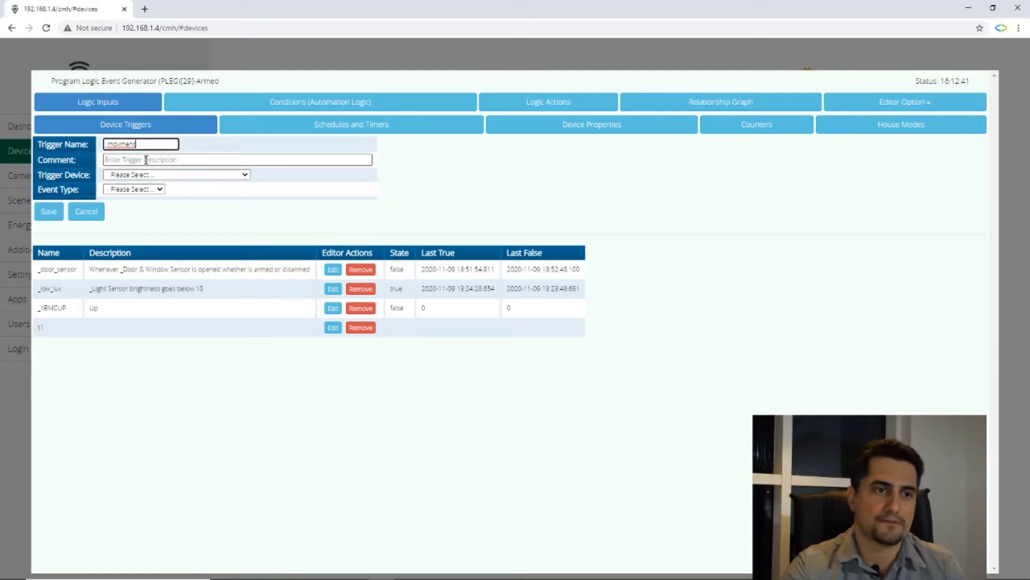
# Make the trigger fire whenever _Motion Sensor[20] detects motion, whether armed or disarmed, and save it.
pyautogui.click(156, 176)
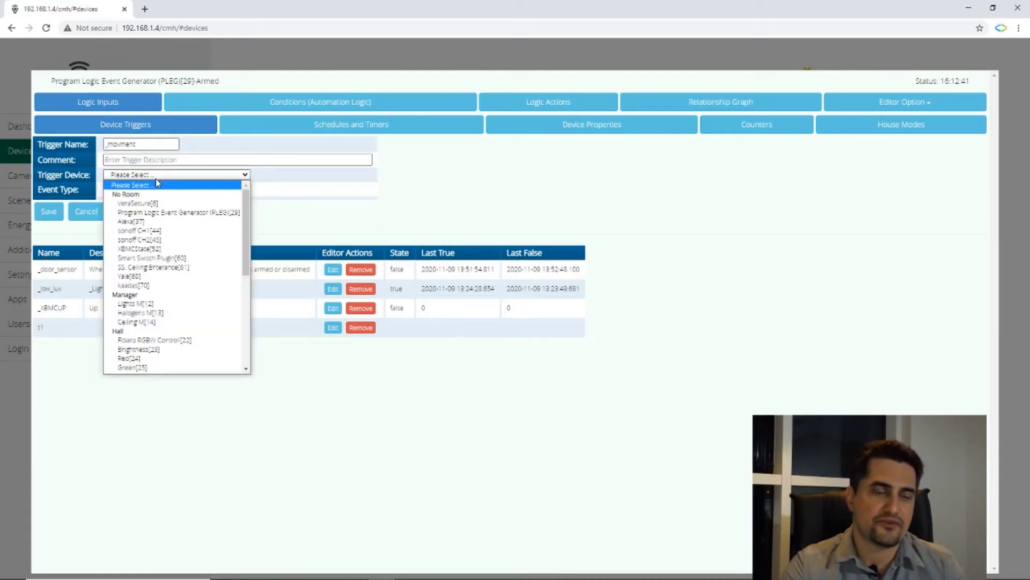
pyautogui.scroll(-4, 196, 279)
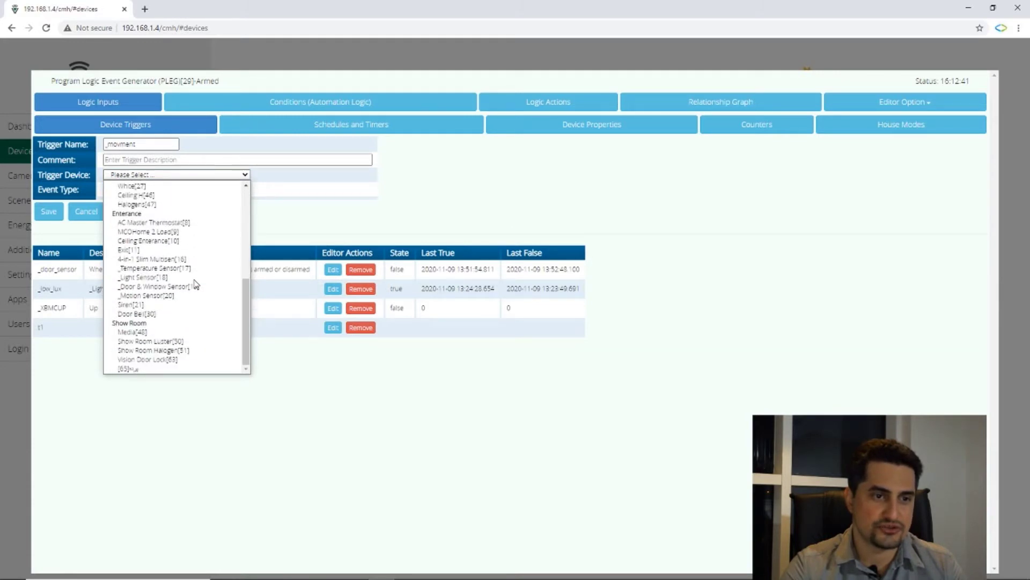
pyautogui.click(155, 295)
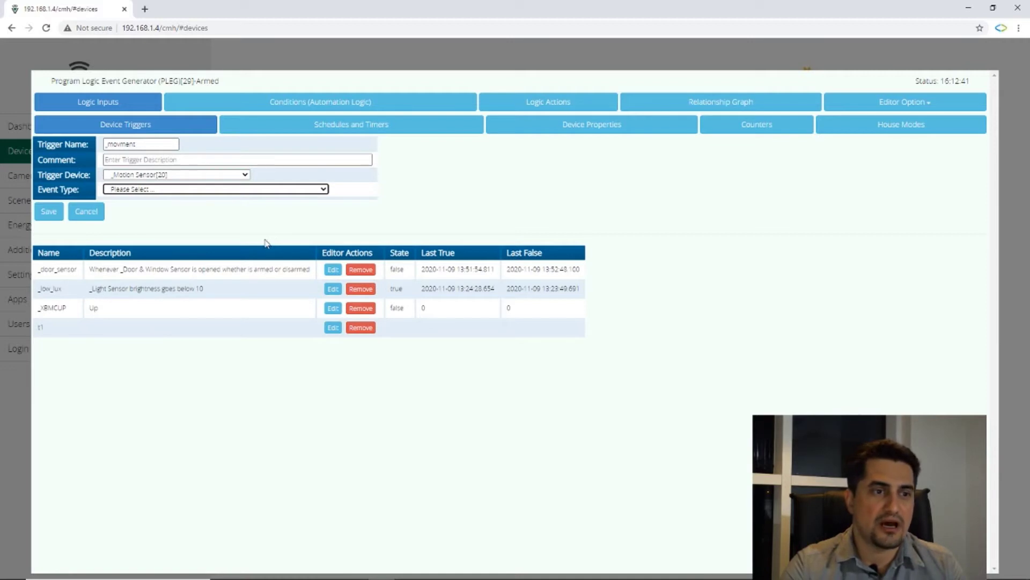
pyautogui.click(166, 192)
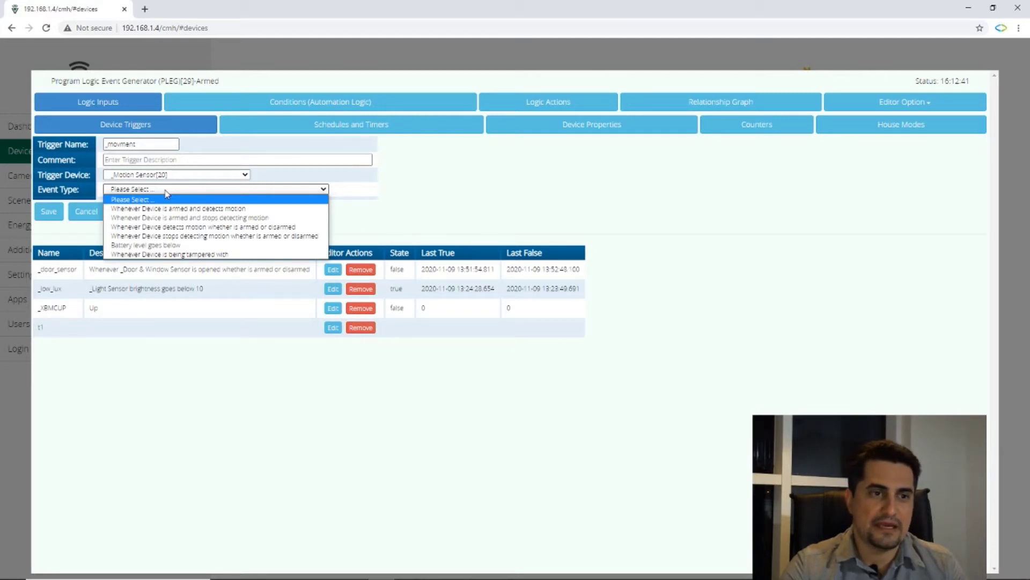
pyautogui.click(184, 227)
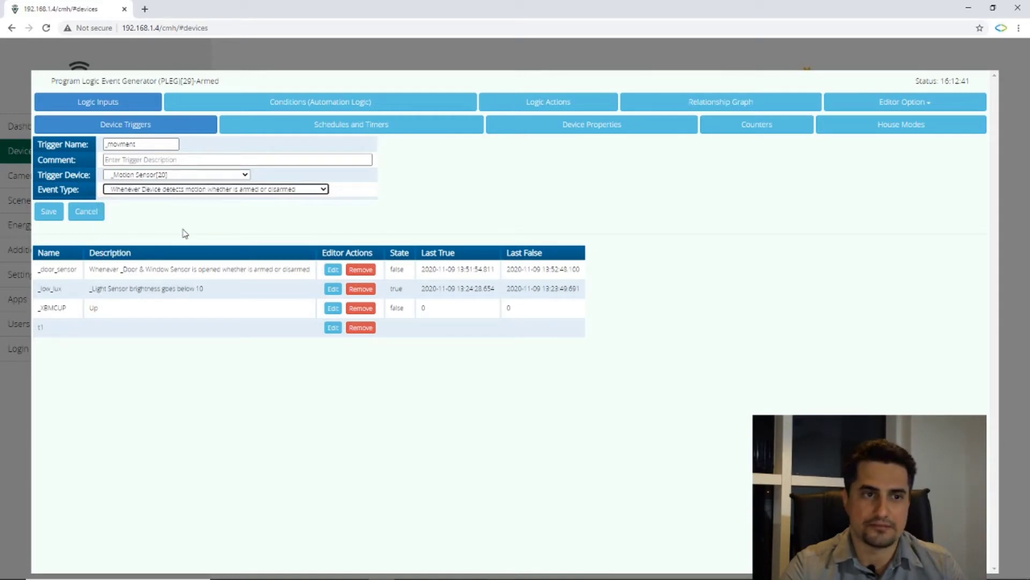
pyautogui.click(48, 212)
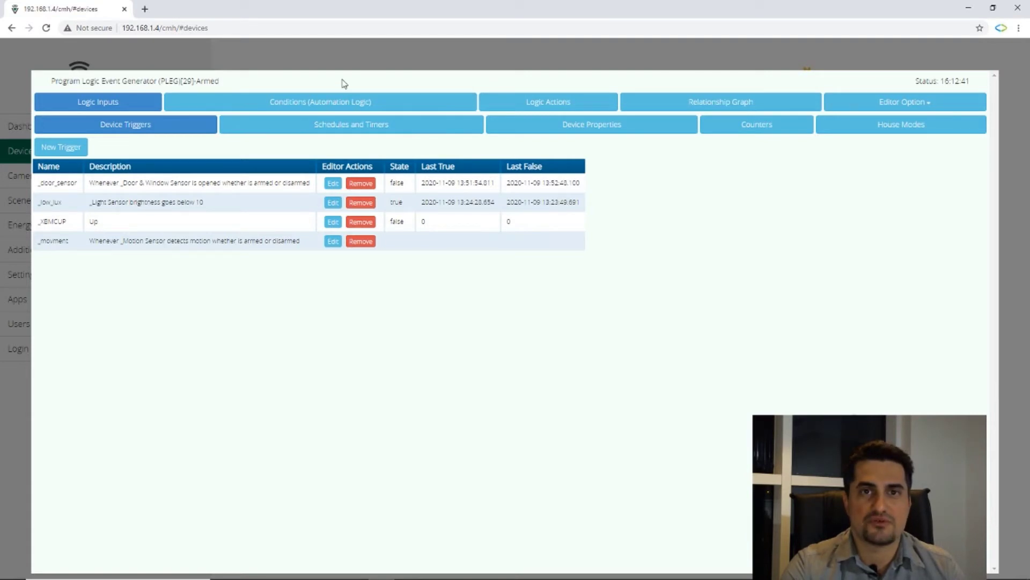
# Create a new automation logic condition named _turn_on_light, leaving its comment empty.
pyautogui.click(327, 105)
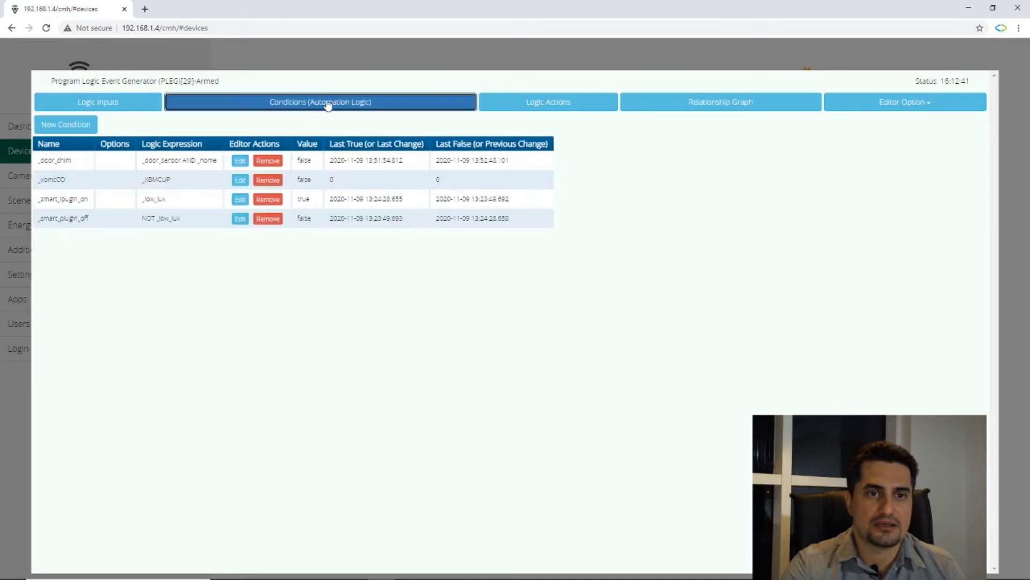
pyautogui.click(82, 127)
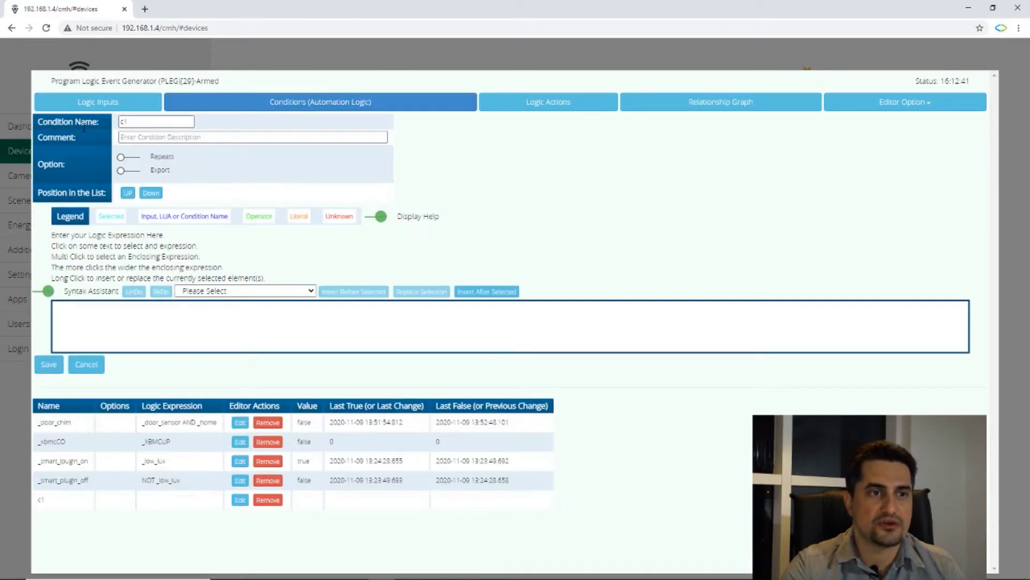
pyautogui.click(145, 121)
pyautogui.write('c1')
pyautogui.press('BackSpace')
pyautogui.press('BackSpace')
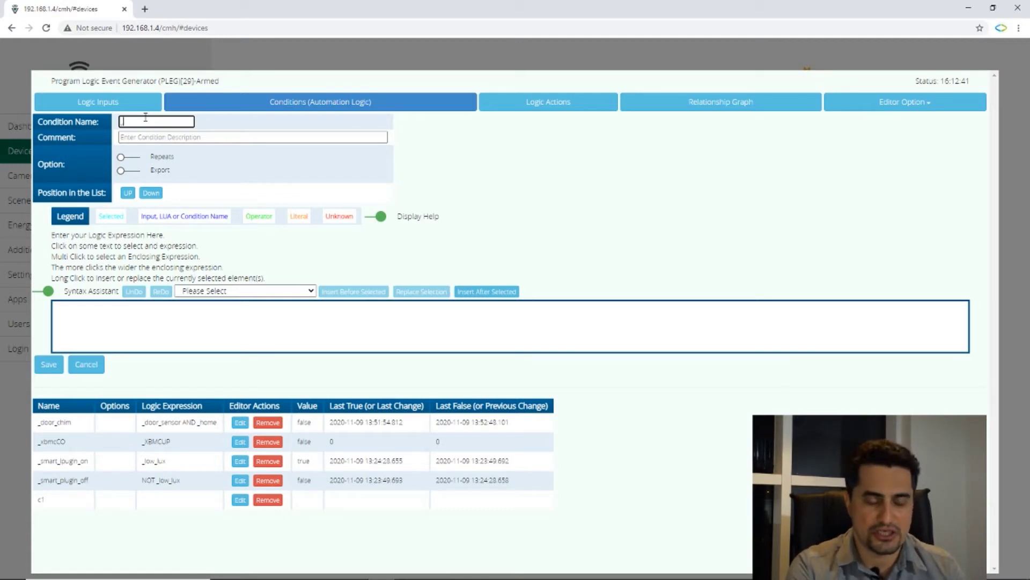
pyautogui.write('_')
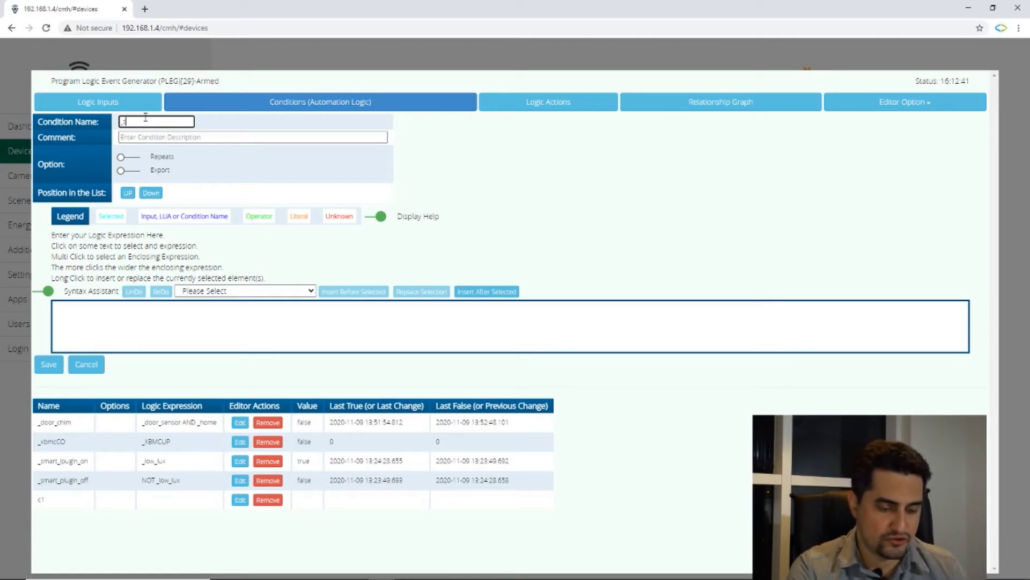
pyautogui.write('turn_o')
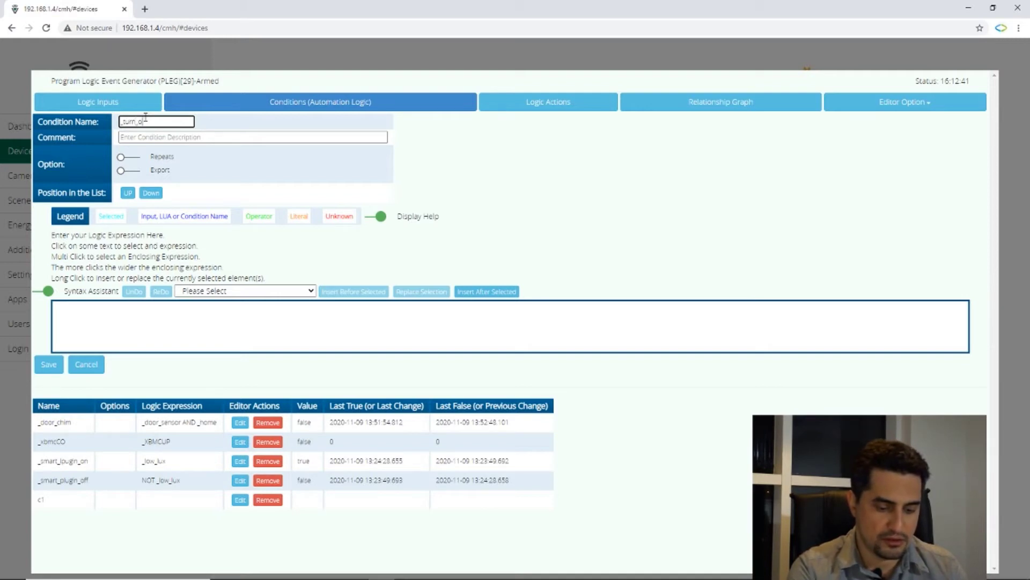
pyautogui.write('n_light')
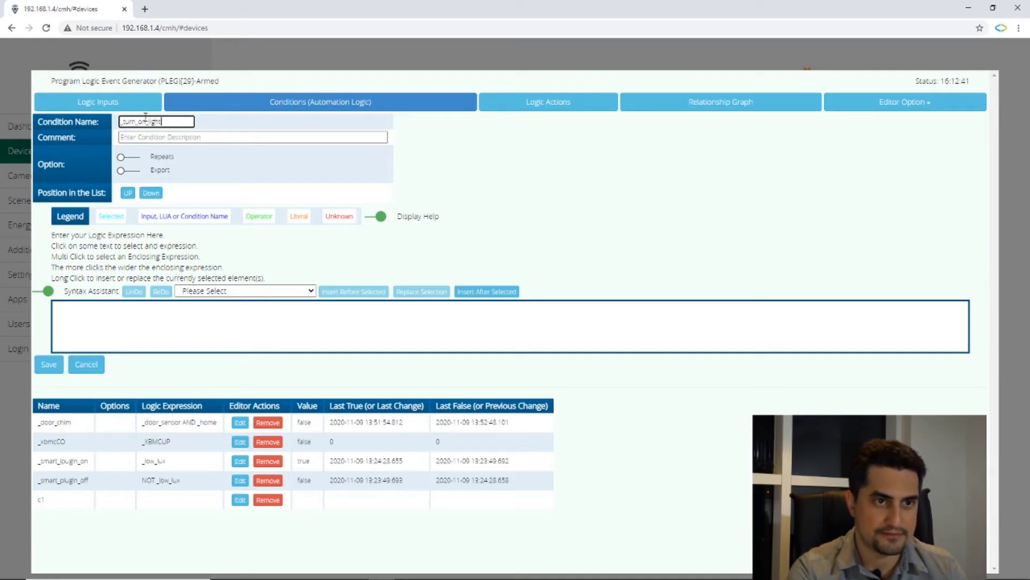
pyautogui.click(157, 136)
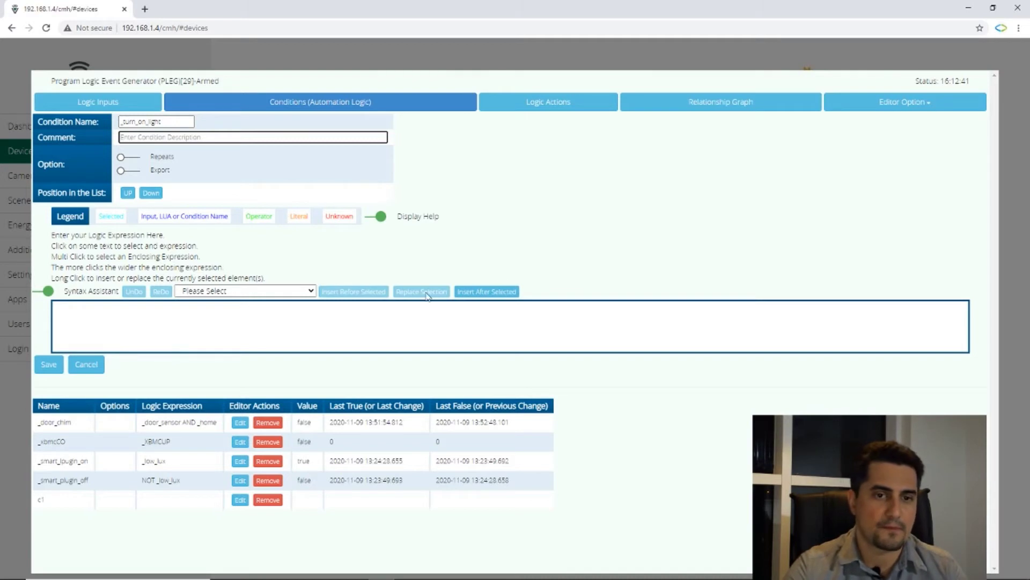
# Insert the _movment input trigger as the condition's logic expression and save the condition.
pyautogui.click(361, 333)
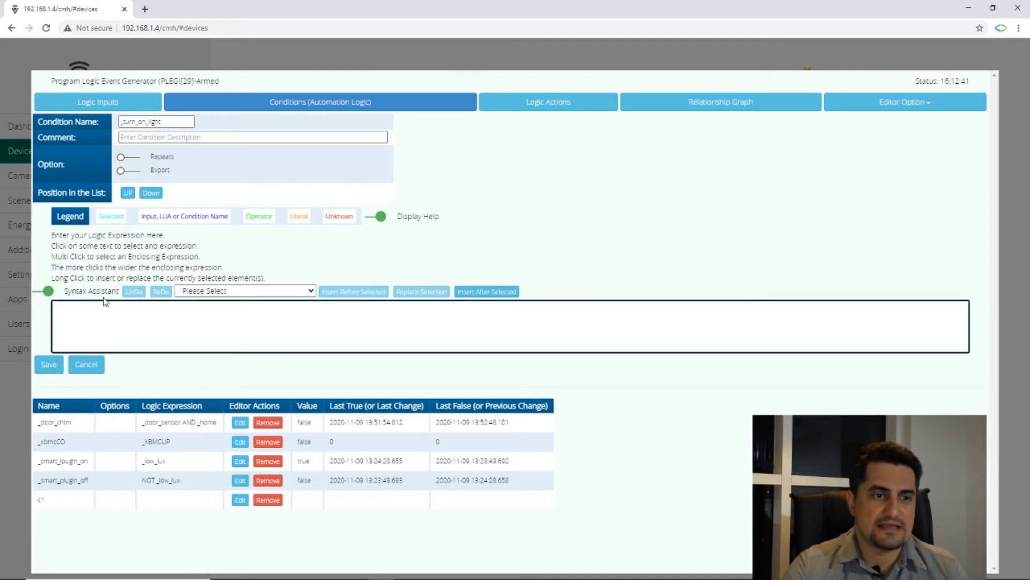
pyautogui.click(244, 291)
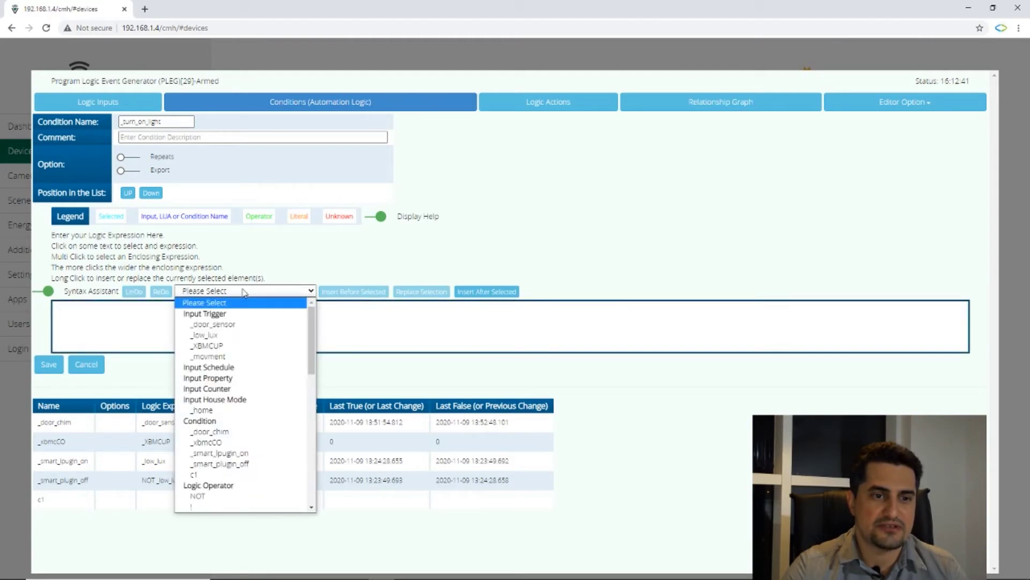
pyautogui.click(244, 291)
pyautogui.click(244, 291)
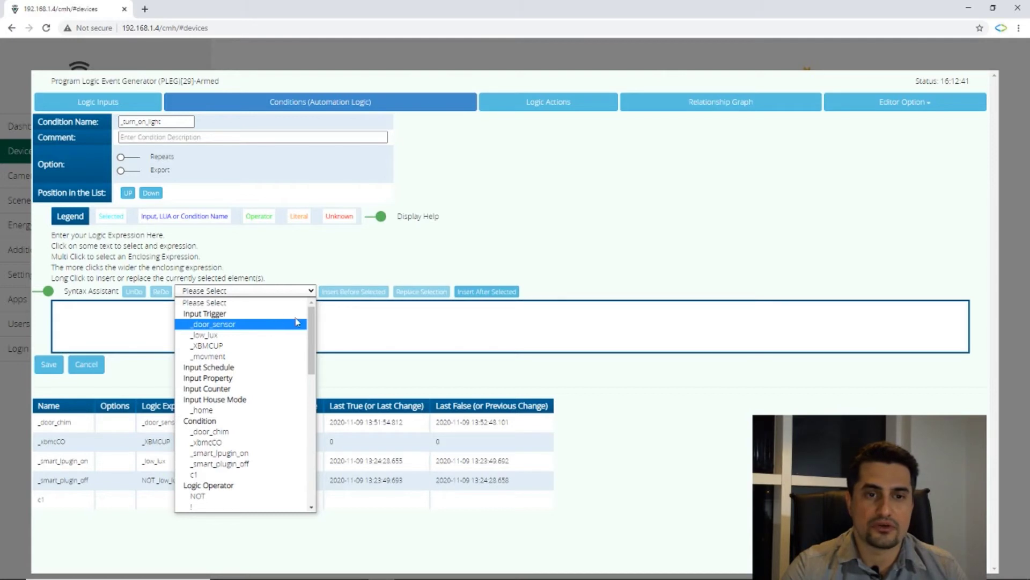
pyautogui.moveTo(310, 322)
pyautogui.mouseDown()
pyautogui.moveTo(310, 424)
pyautogui.moveTo(328, 341)
pyautogui.moveTo(314, 311)
pyautogui.mouseUp()
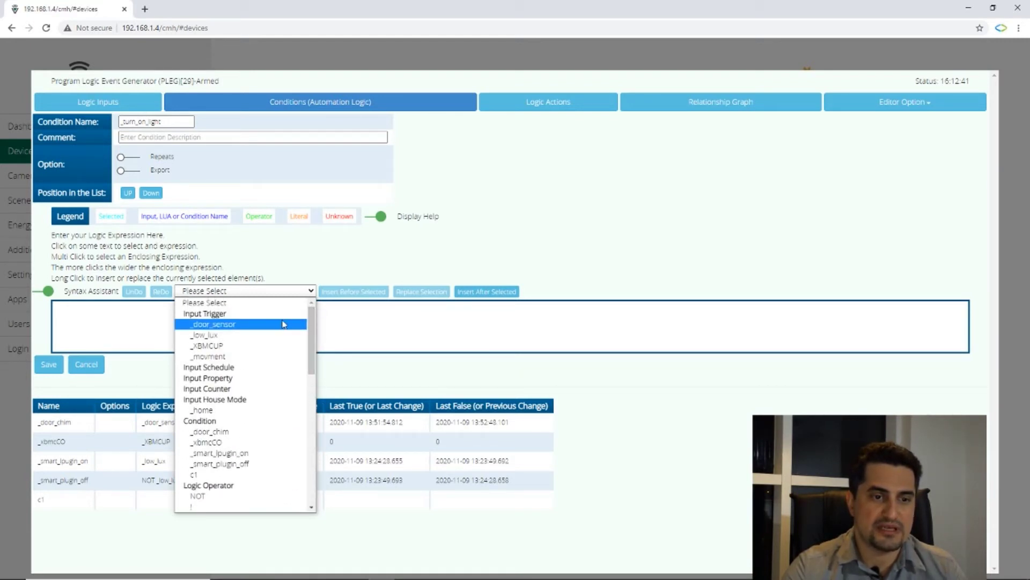
pyautogui.click(232, 359)
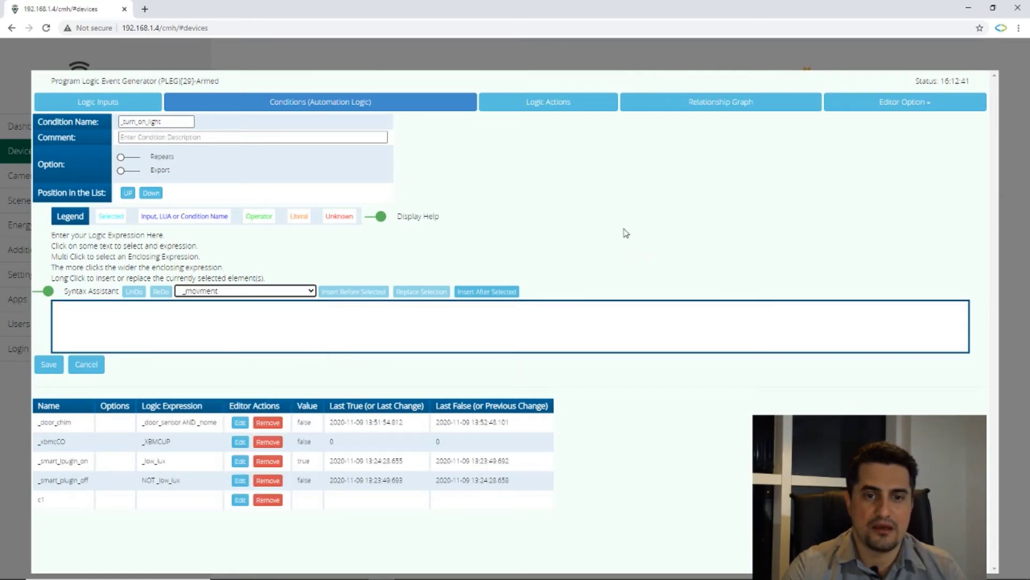
pyautogui.click(502, 296)
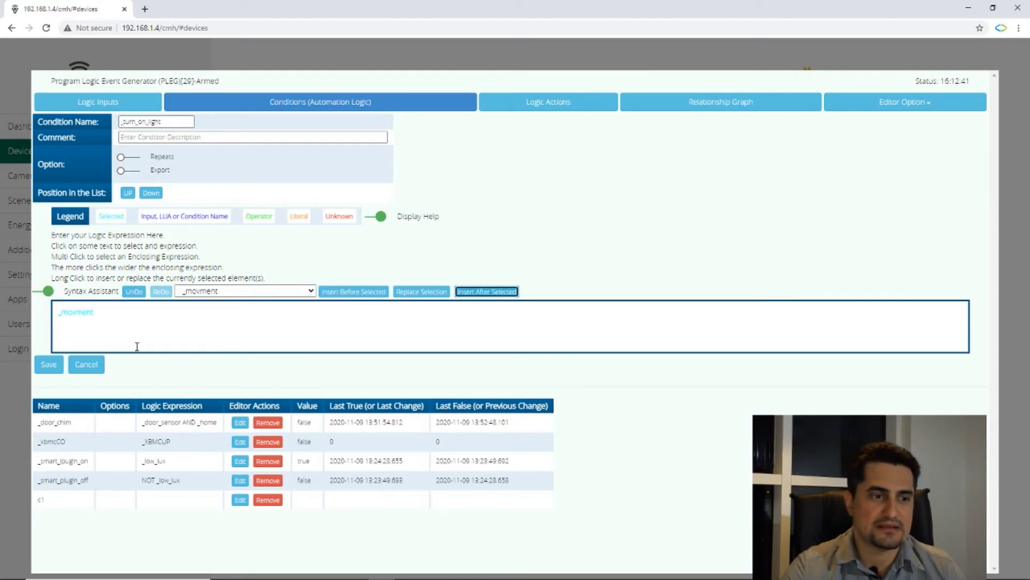
pyautogui.click(45, 367)
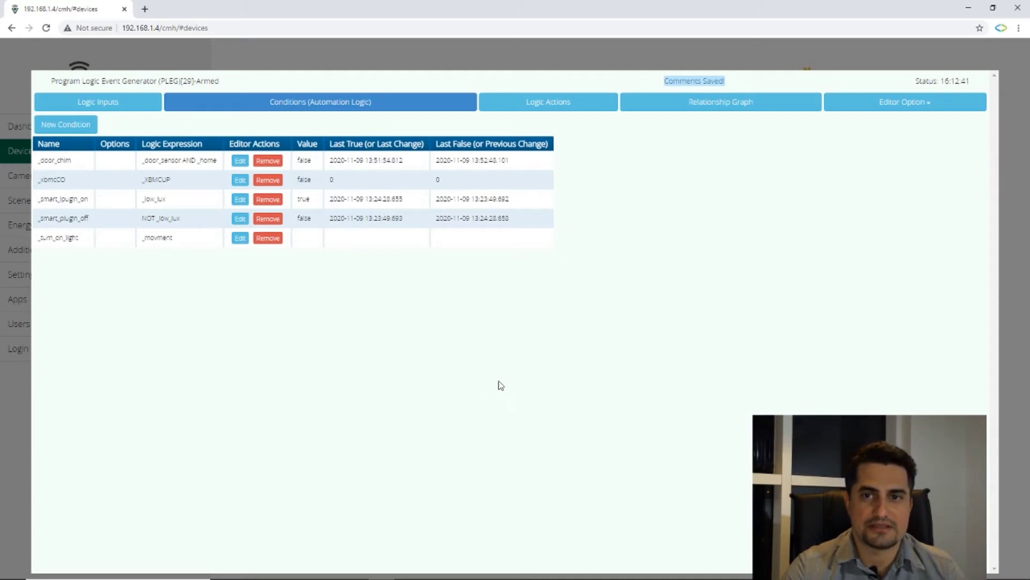
# Reload LUA to apply the new trigger and condition, and close the logic editor.
pyautogui.click(915, 109)
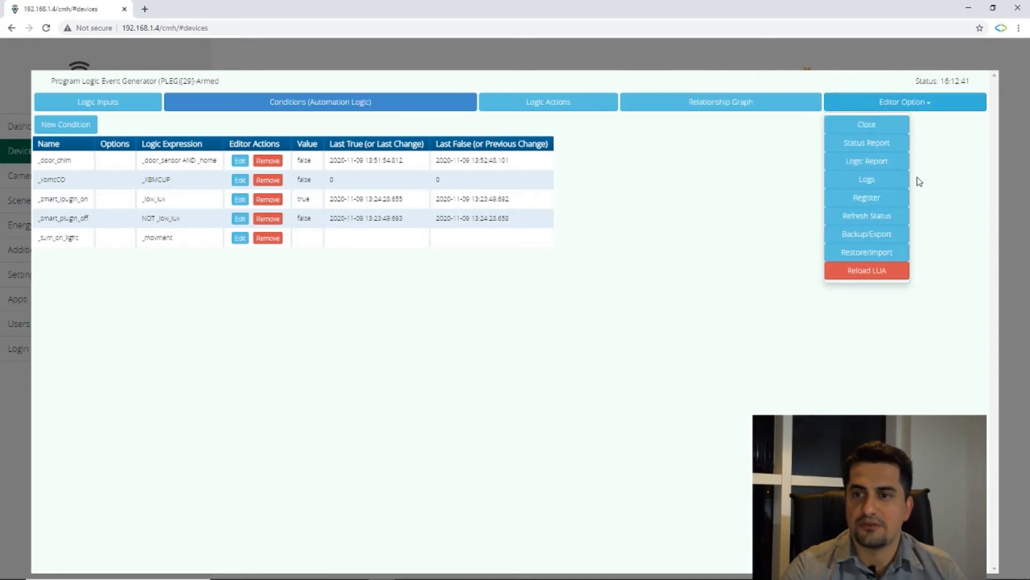
pyautogui.click(869, 272)
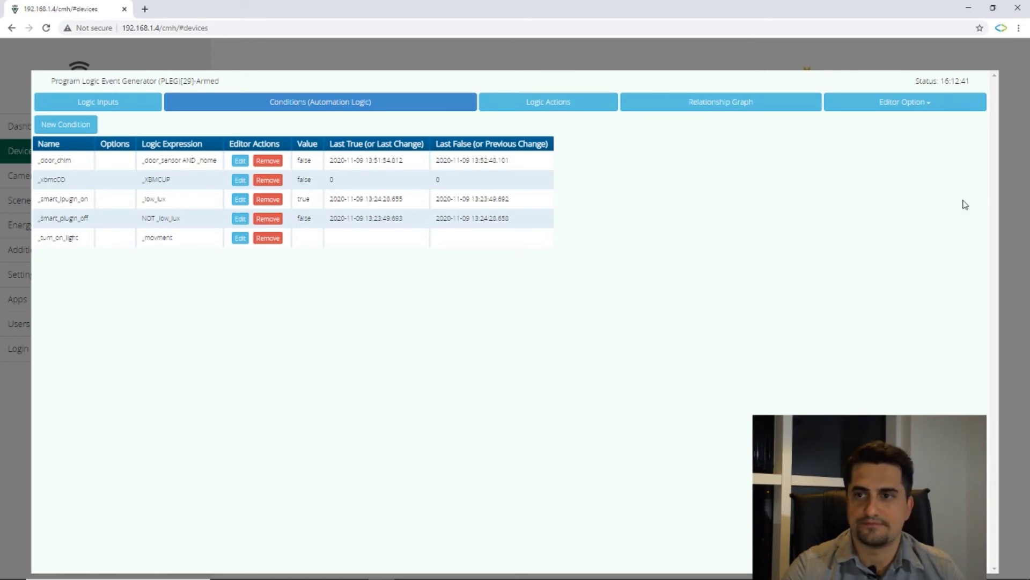
pyautogui.click(921, 108)
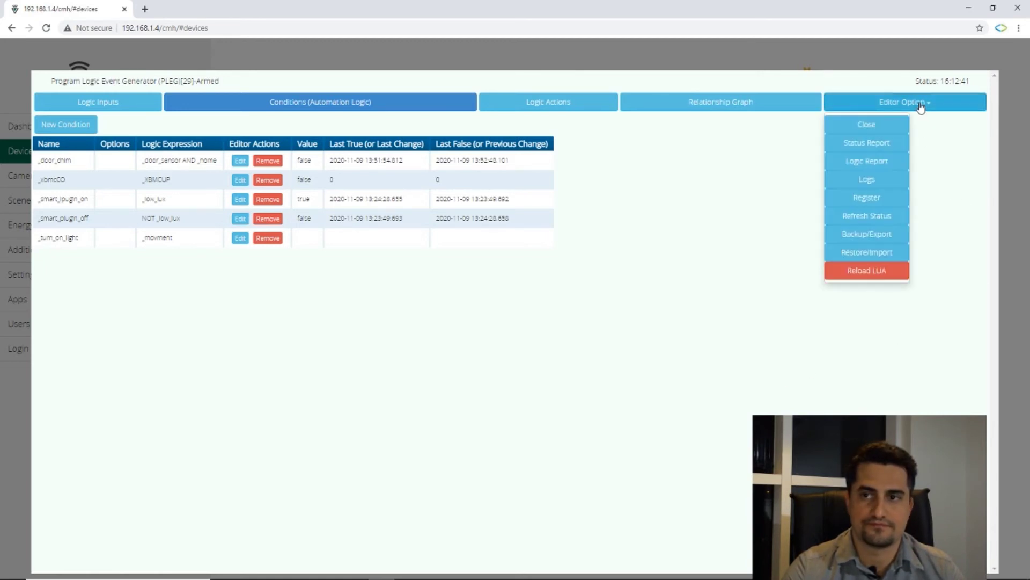
pyautogui.click(865, 125)
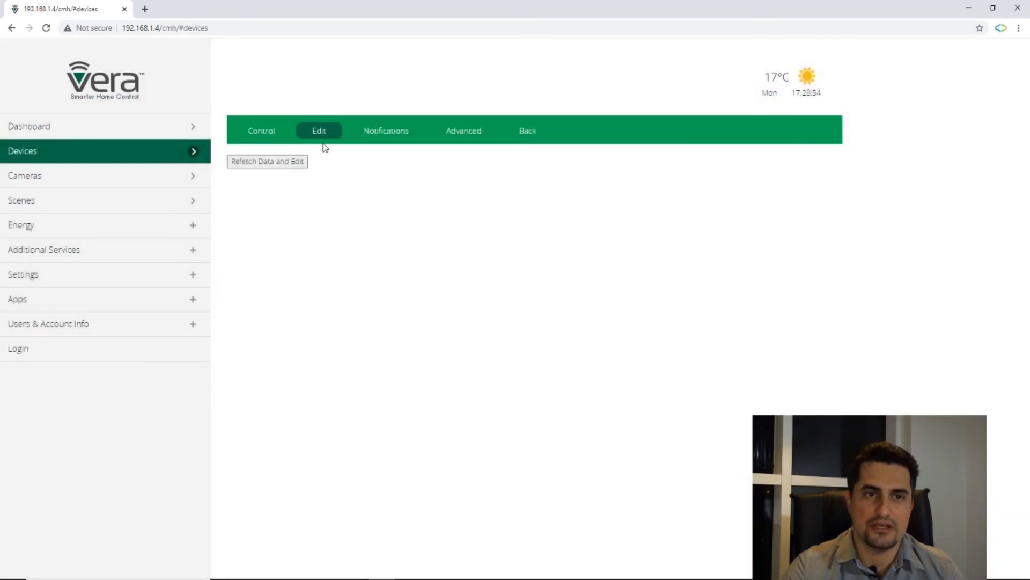
# Try to reopen the PLEG device's logic editor, dismiss the alert and close the editor again.
pyautogui.click(320, 134)
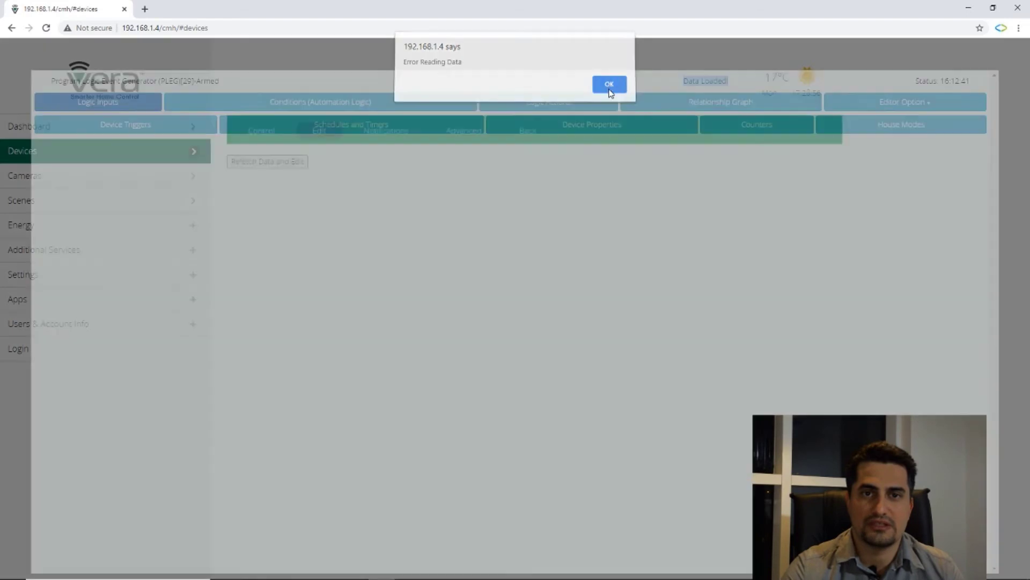
pyautogui.click(610, 89)
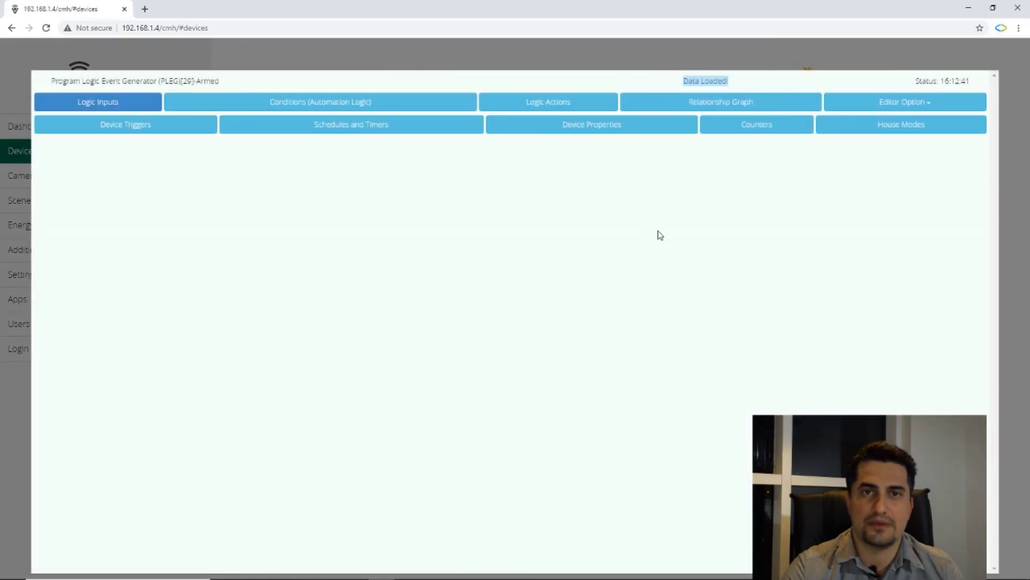
pyautogui.click(917, 111)
pyautogui.click(873, 140)
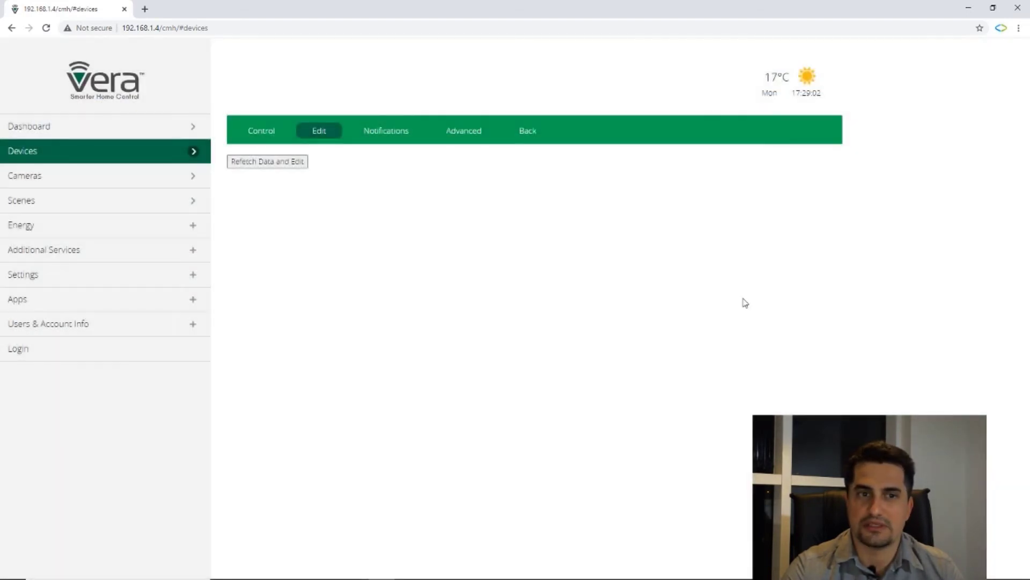
# Reopen the PLEG logic editor with fresh data and start a new logic action for the _turn_on_light condition.
pyautogui.click(320, 136)
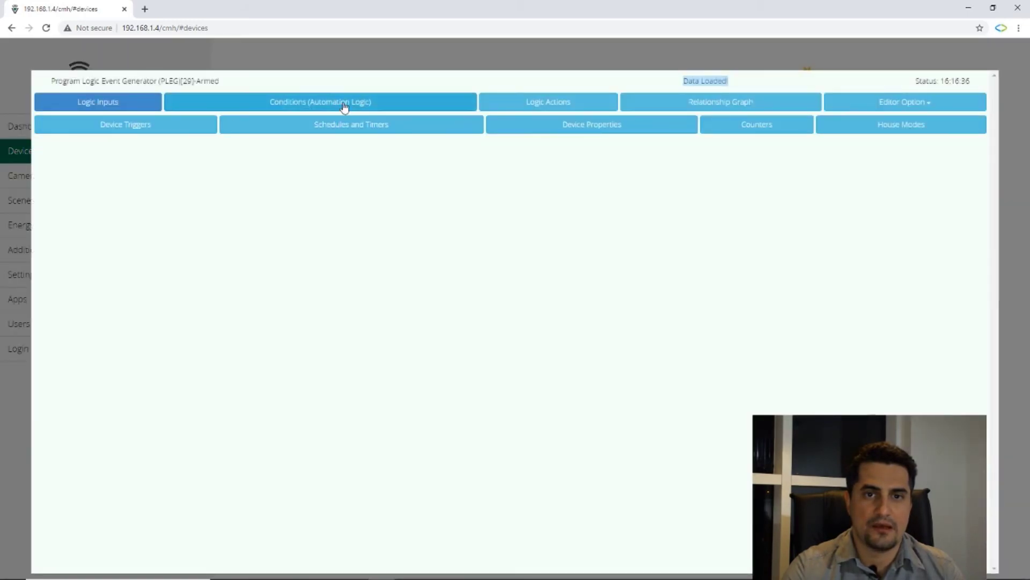
pyautogui.click(541, 106)
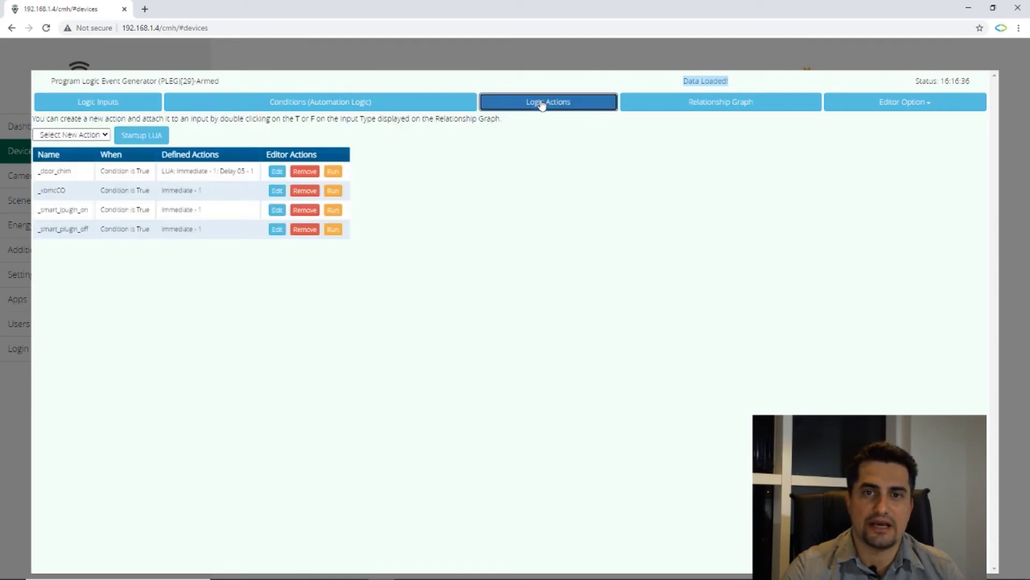
pyautogui.click(52, 136)
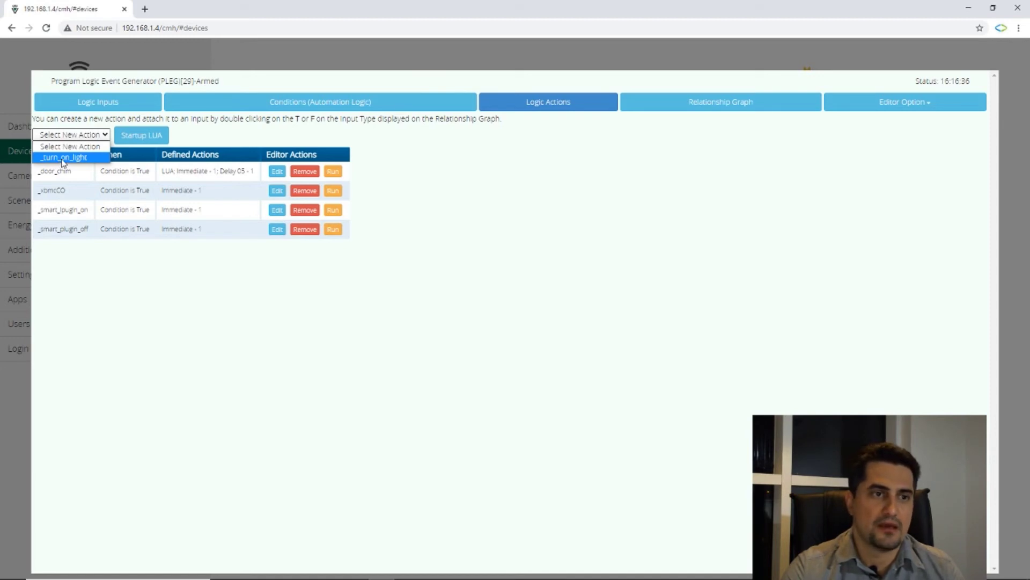
pyautogui.click(63, 158)
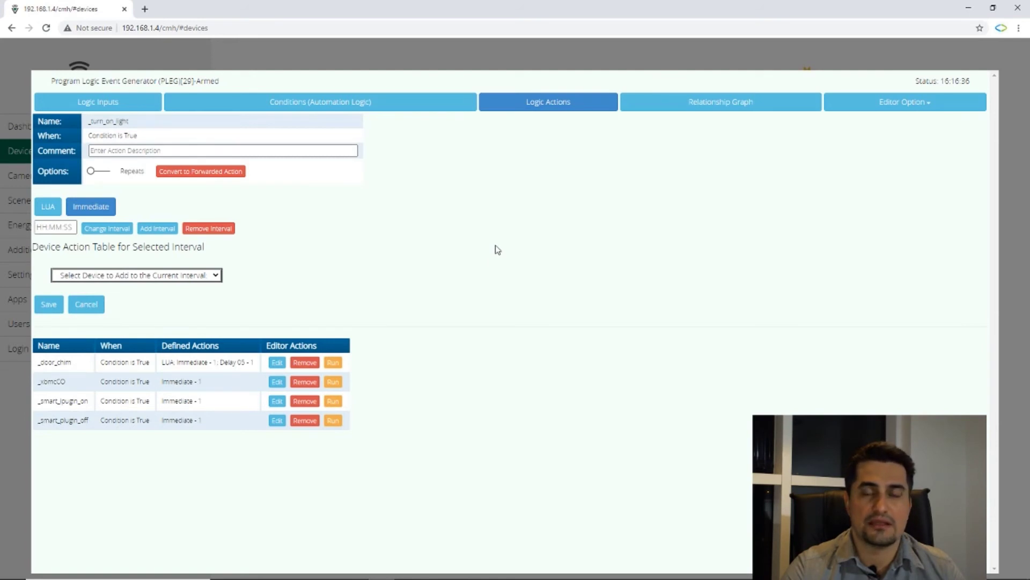
# Leave the action's LUA code empty and add the Ceiling Enterance[10] device to its Immediate interval, switched ON.
pyautogui.click(48, 205)
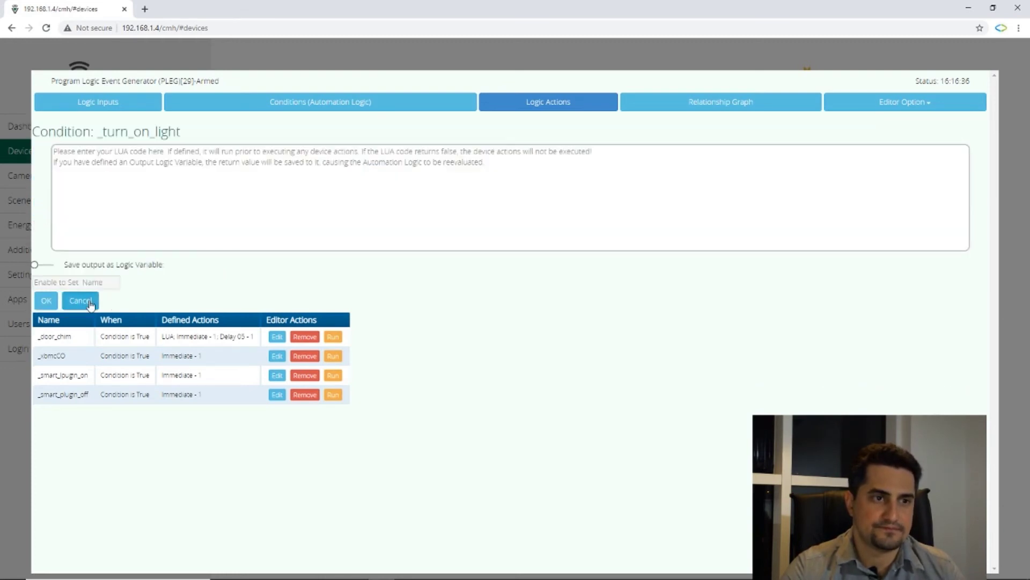
pyautogui.click(90, 303)
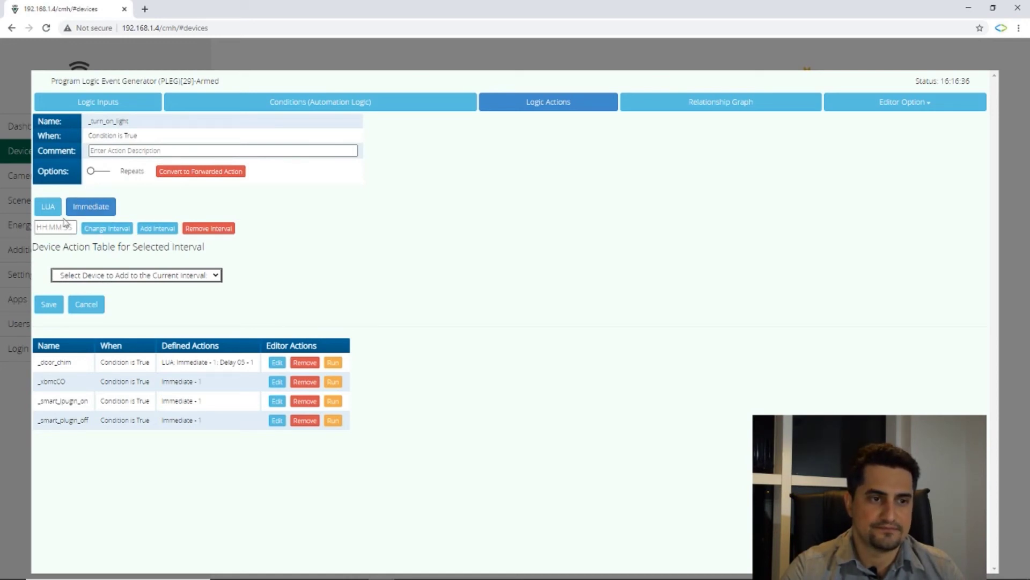
pyautogui.click(89, 207)
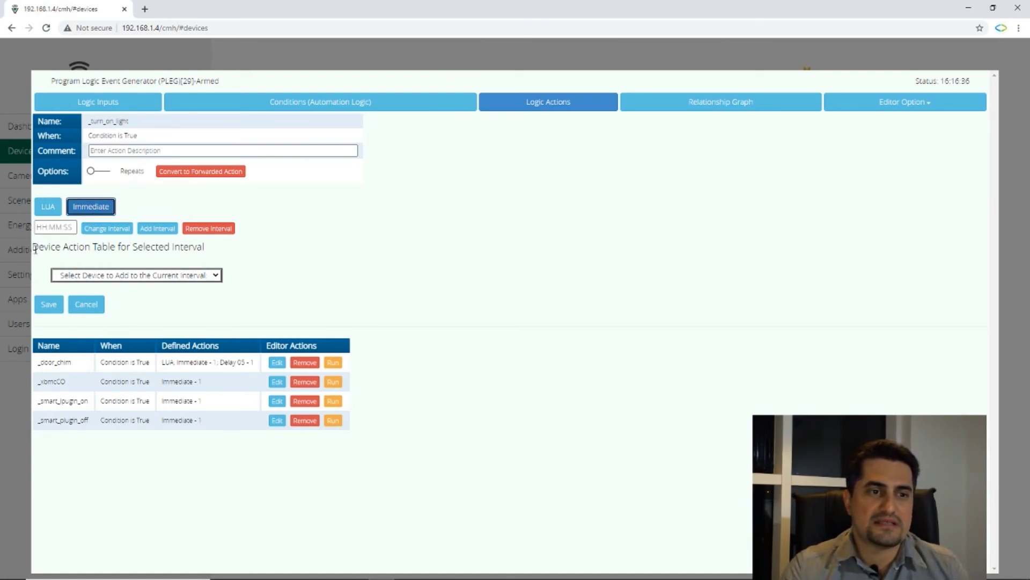
pyautogui.click(133, 276)
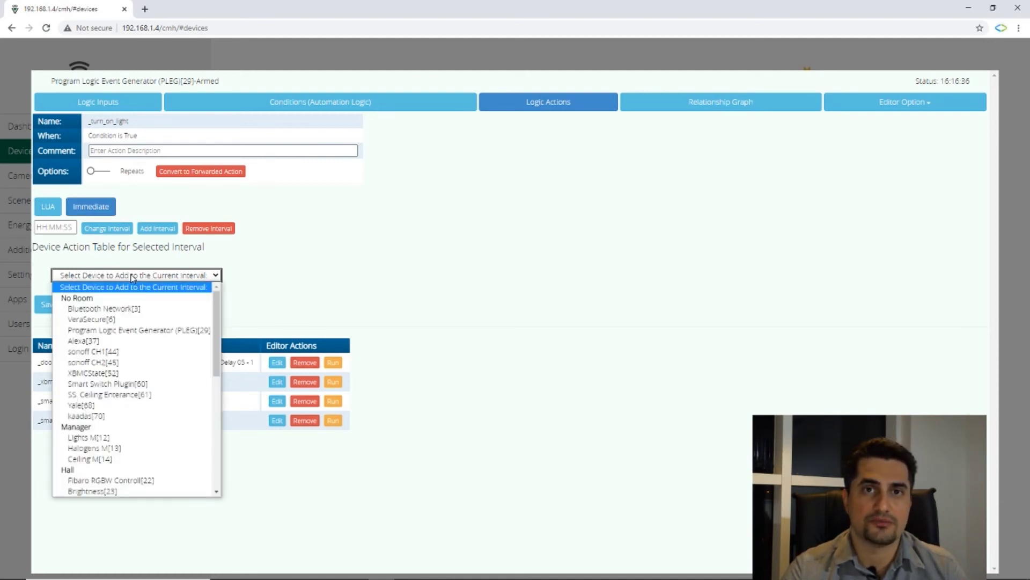
pyautogui.scroll(-4, 144, 317)
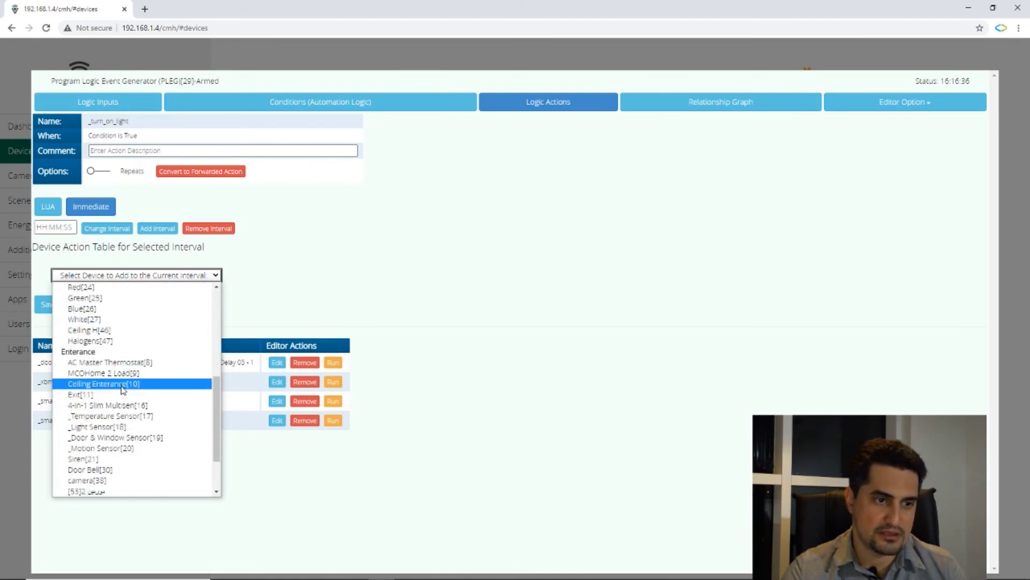
pyautogui.click(123, 384)
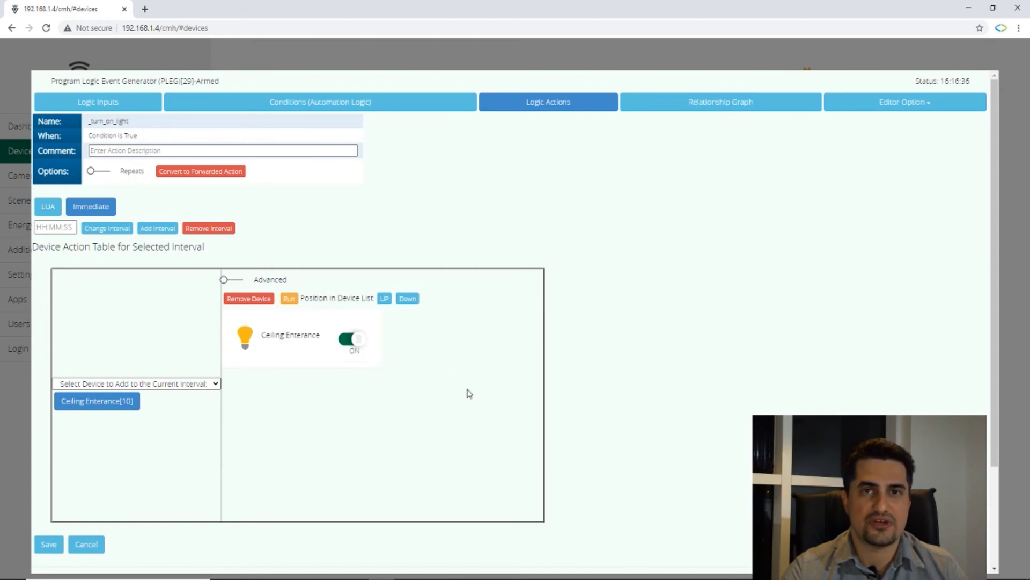
pyautogui.click(348, 340)
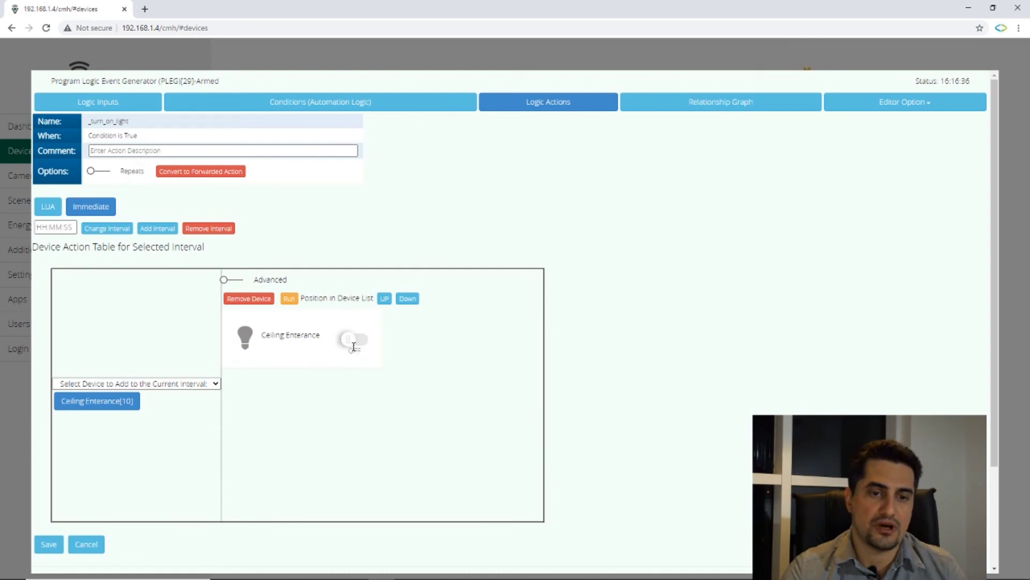
pyautogui.click(363, 343)
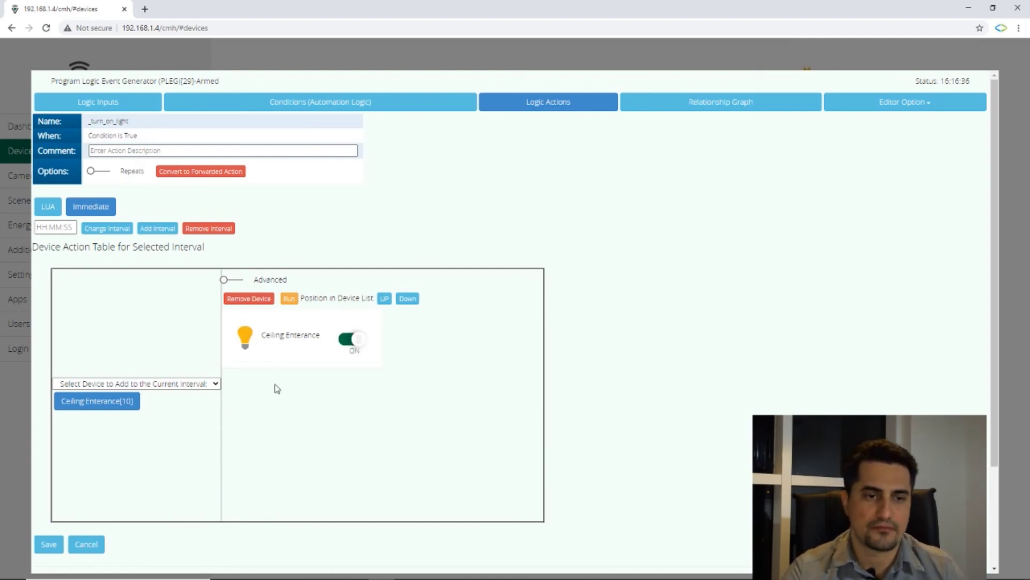
pyautogui.click(233, 280)
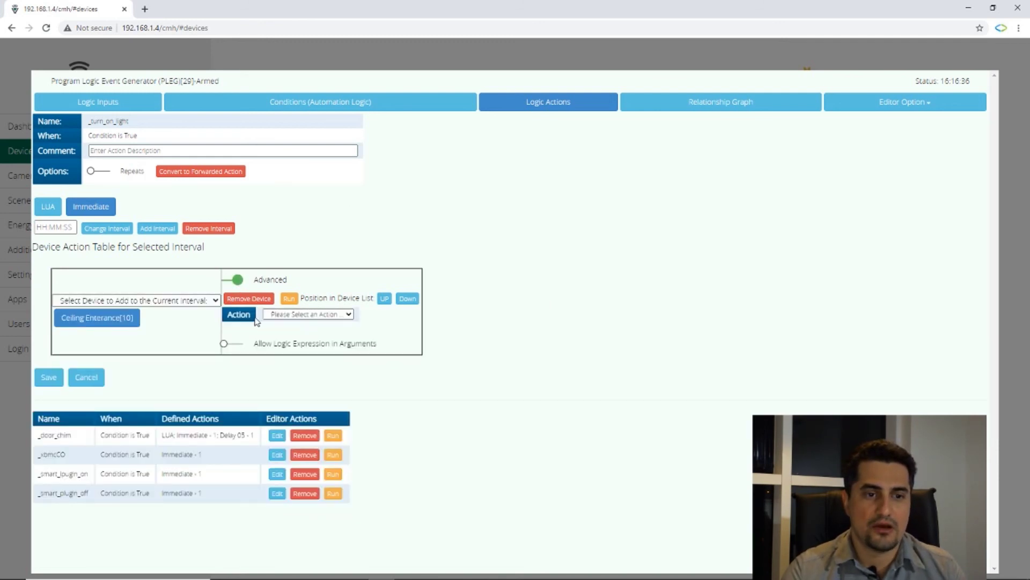
pyautogui.click(317, 318)
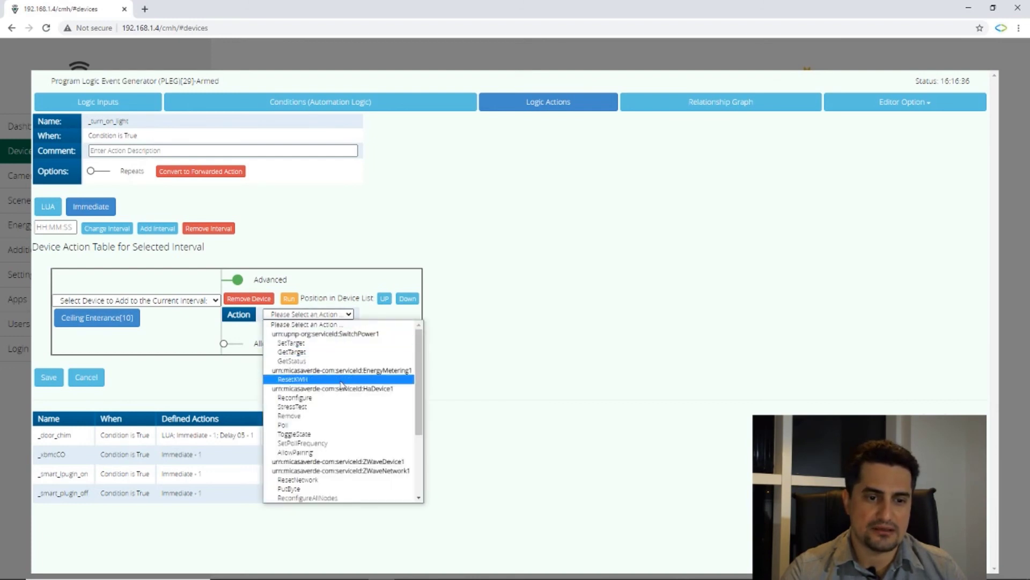
pyautogui.scroll(-5, 342, 386)
pyautogui.scroll(3, 341, 387)
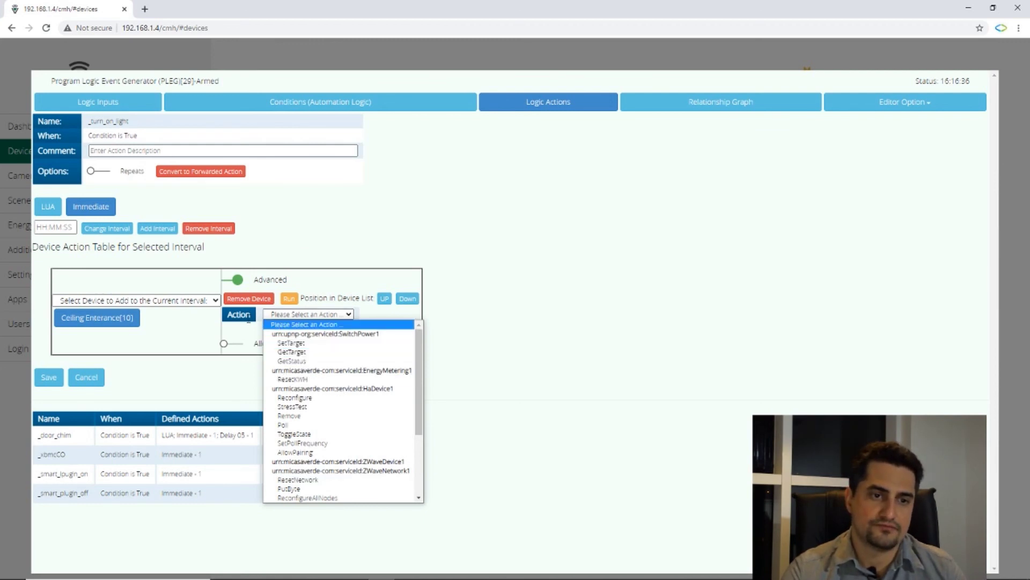
pyautogui.click(346, 285)
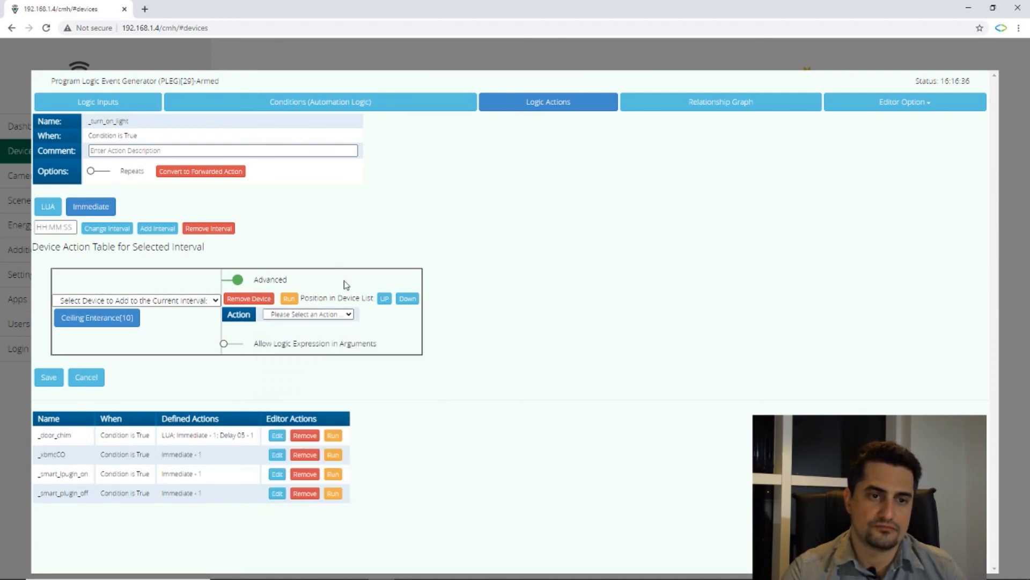
pyautogui.click(233, 279)
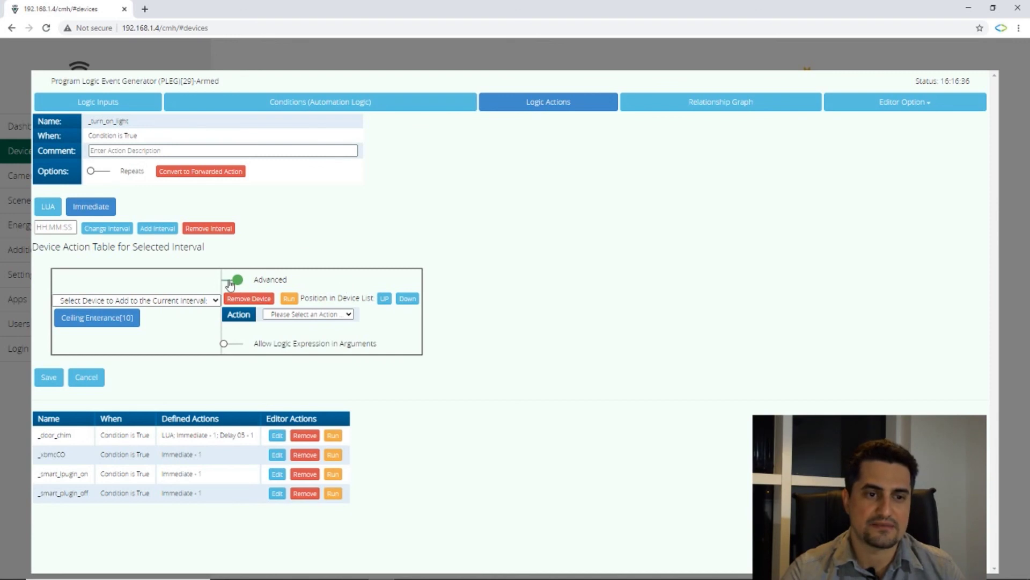
# Save the _turn_on_light action with Ceiling Enterance set to ON, and reload LUA to apply it.
pyautogui.click(352, 339)
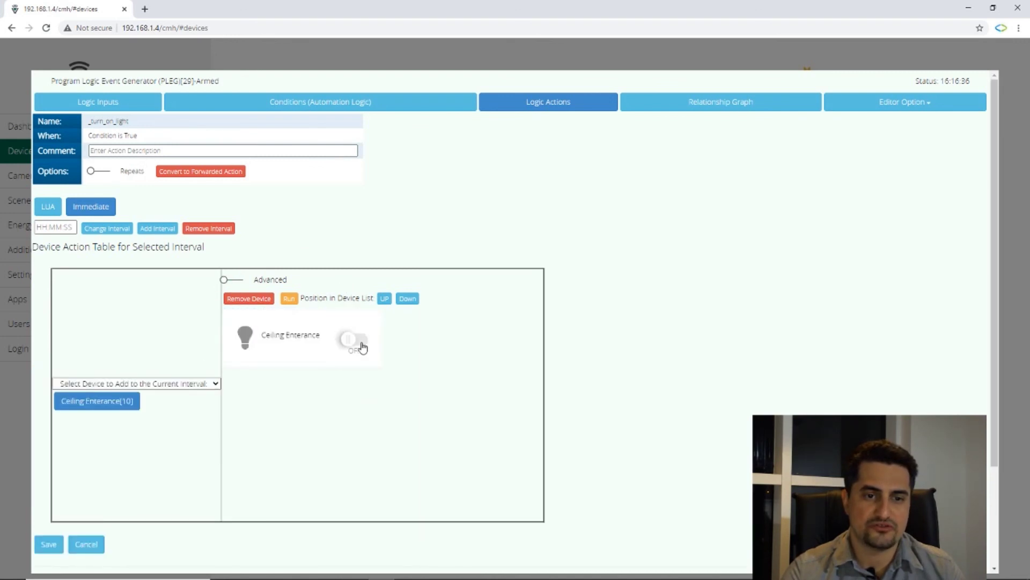
pyautogui.click(360, 342)
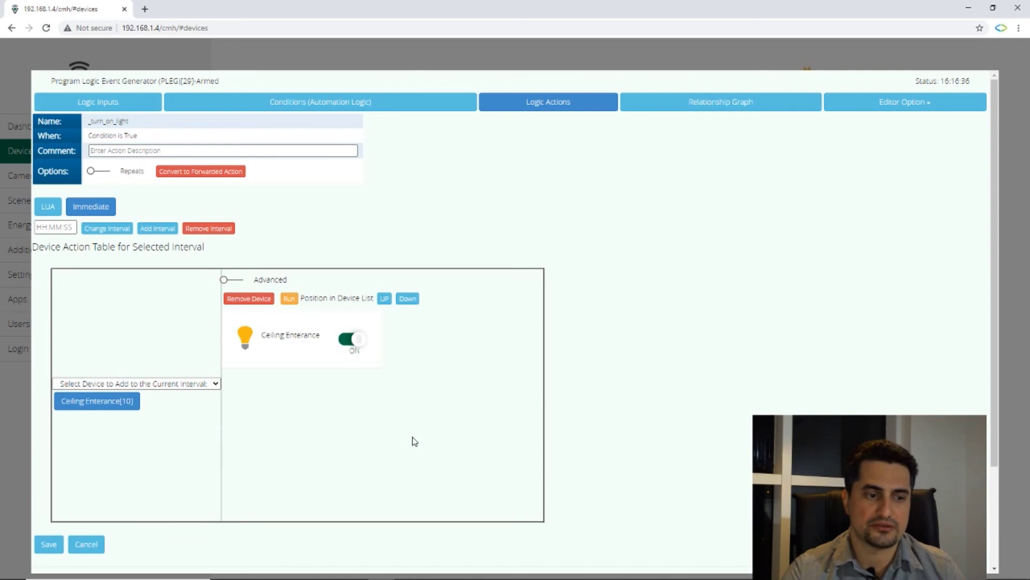
pyautogui.scroll(-2, 415, 441)
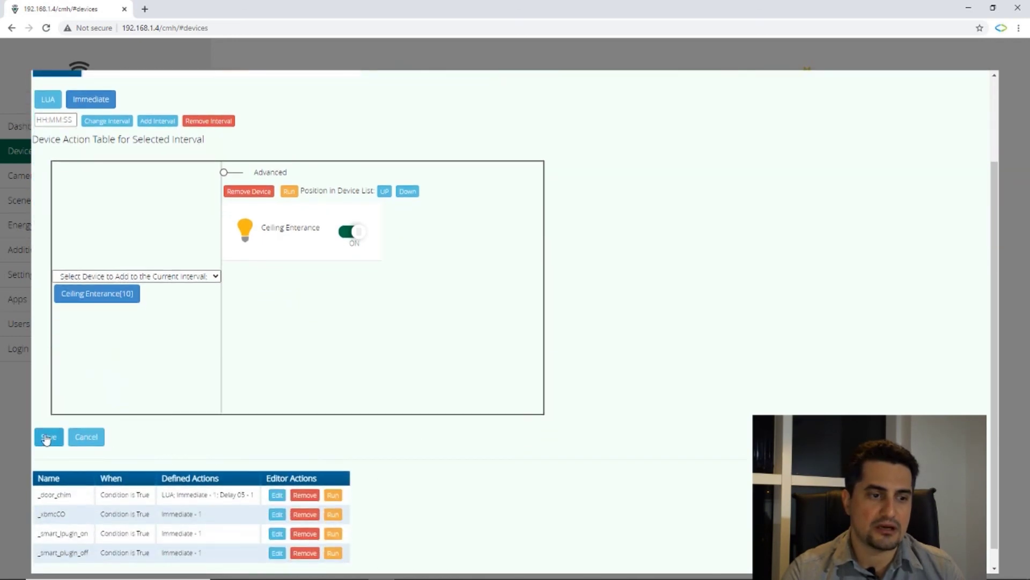
pyautogui.click(48, 437)
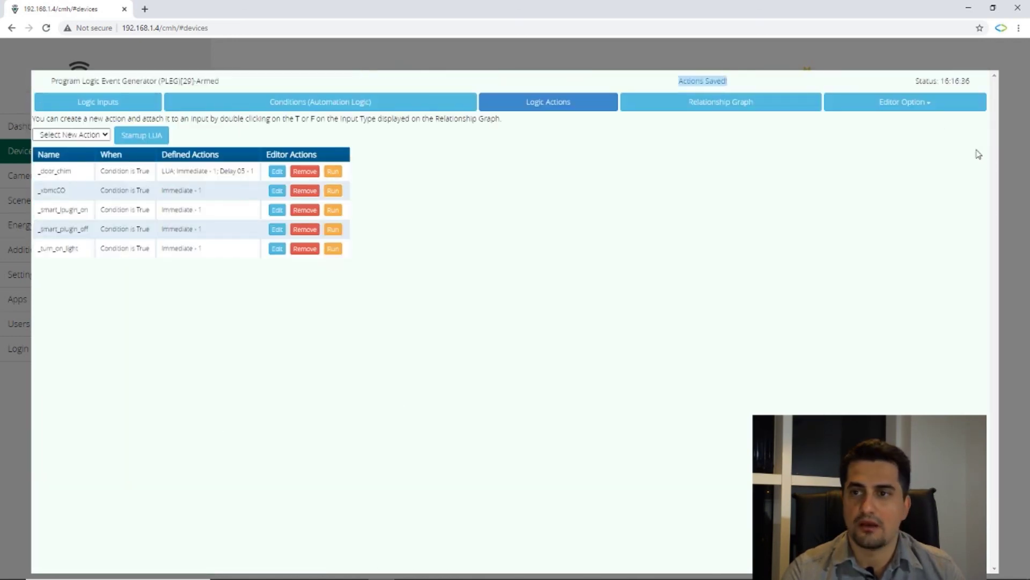
pyautogui.click(927, 109)
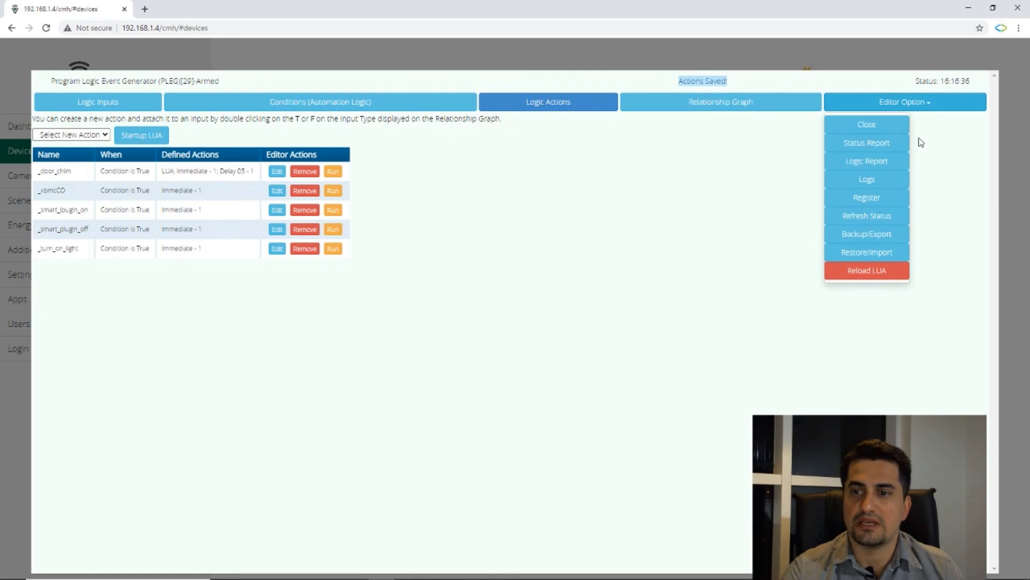
pyautogui.click(874, 278)
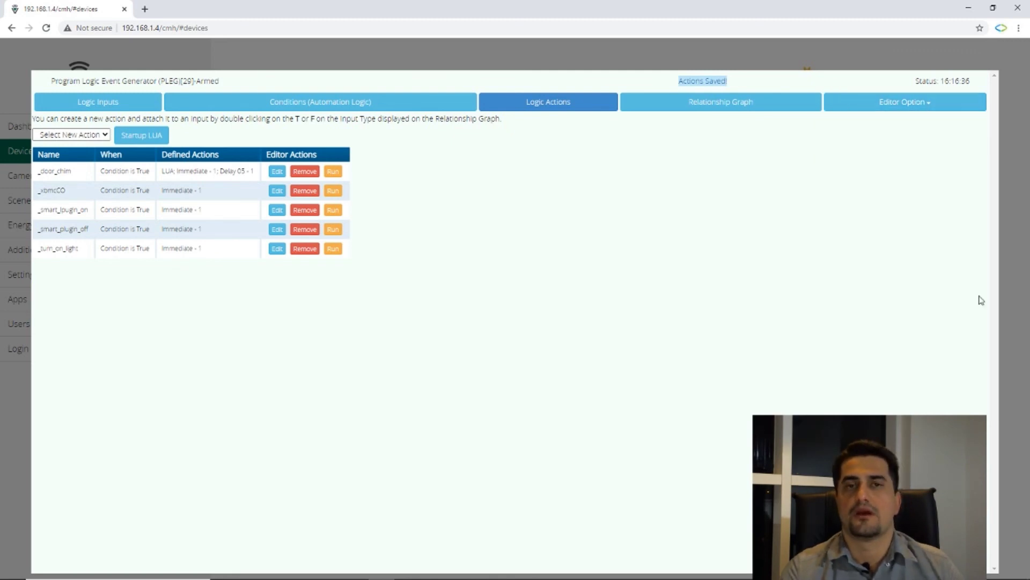